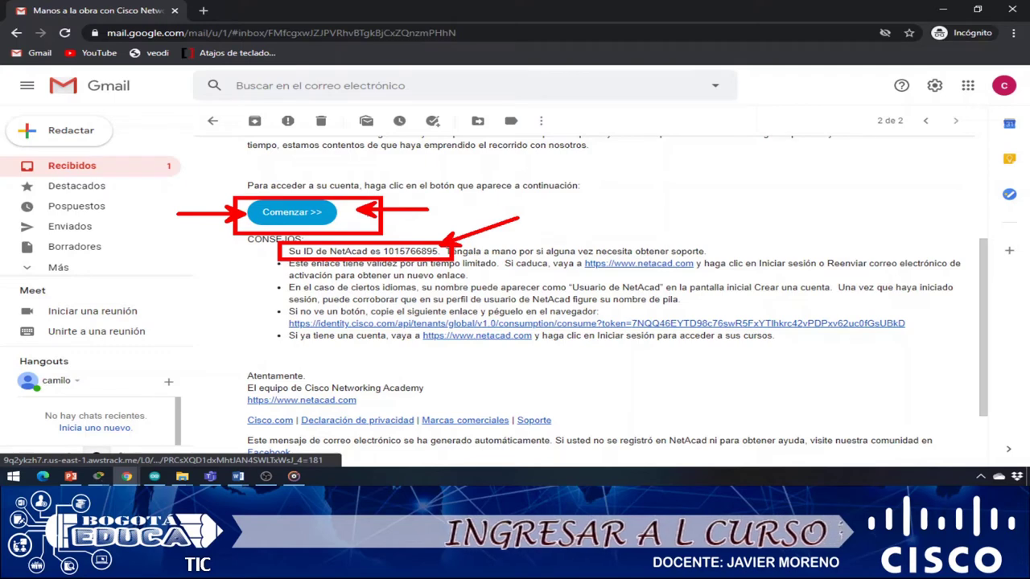
Step: Follow the 'Comenzar' activation link in the Cisco Networking Academy welcome email
click(308, 214)
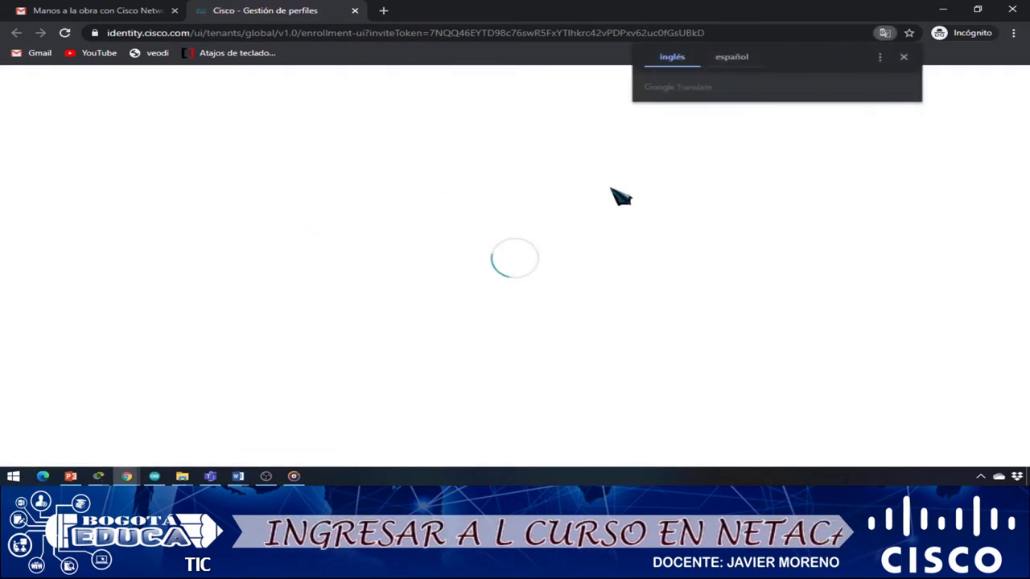
Step: Capitalise the first name and both surnames on the Crear cuenta form
click(904, 57)
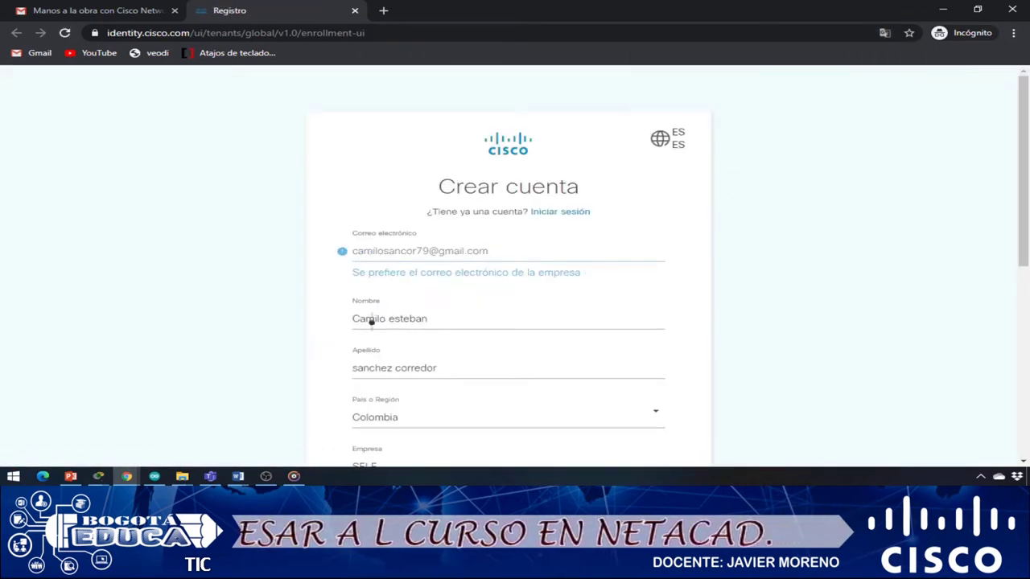
drag(372, 321, 432, 319)
click(435, 322)
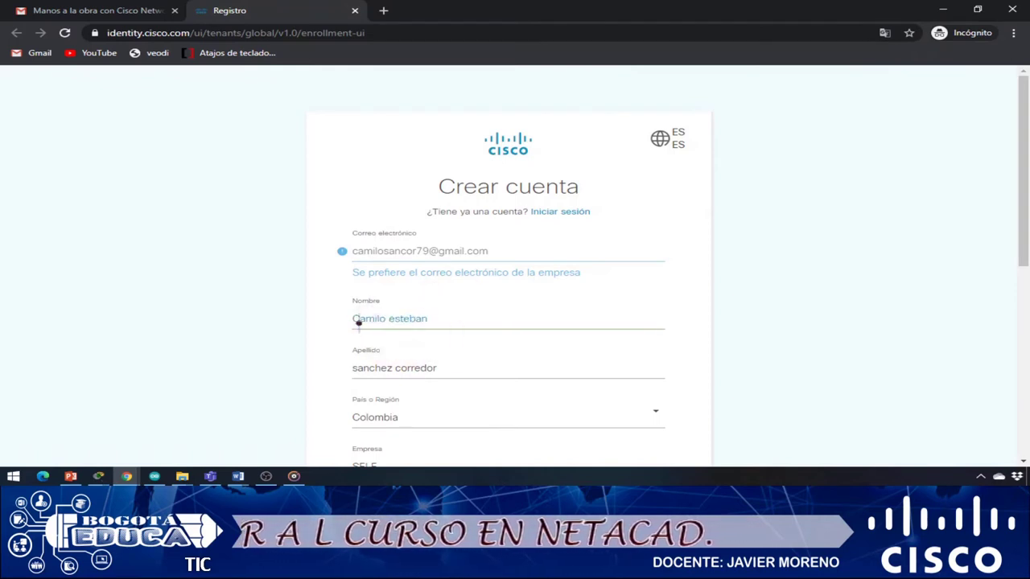
drag(353, 320, 432, 320)
scroll(418, 322, down, 1)
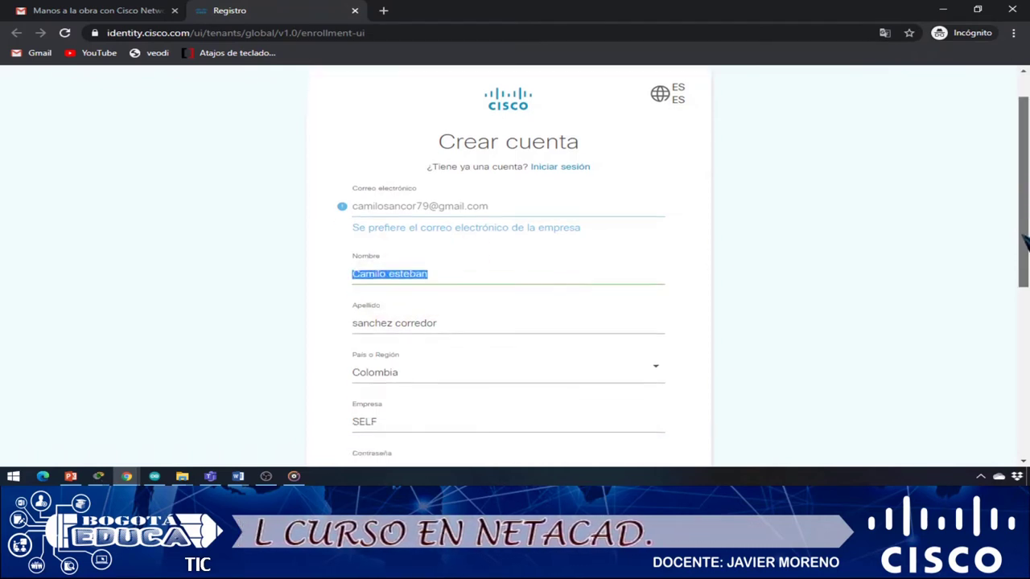
click(409, 290)
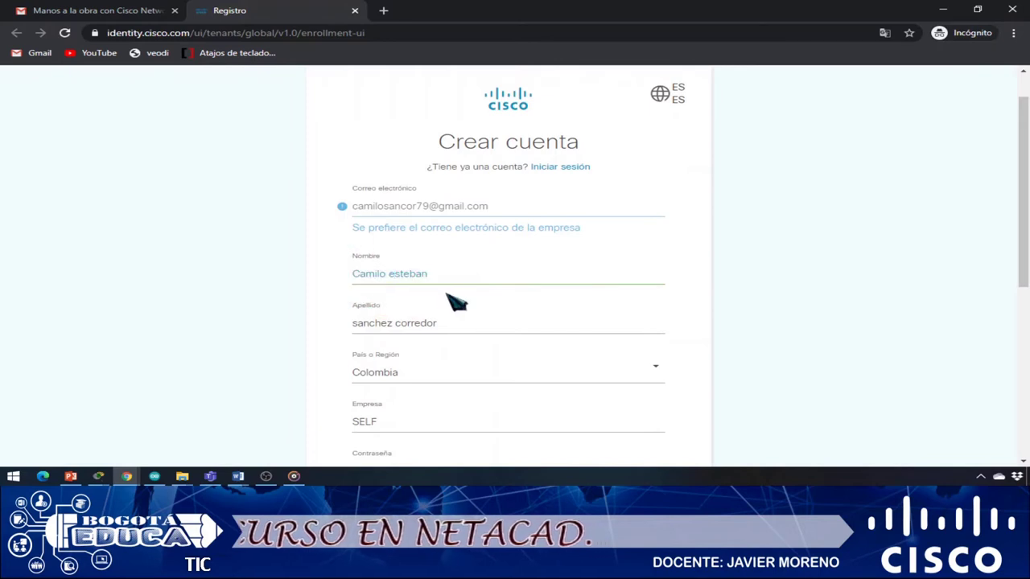
scroll(403, 299, down, 2)
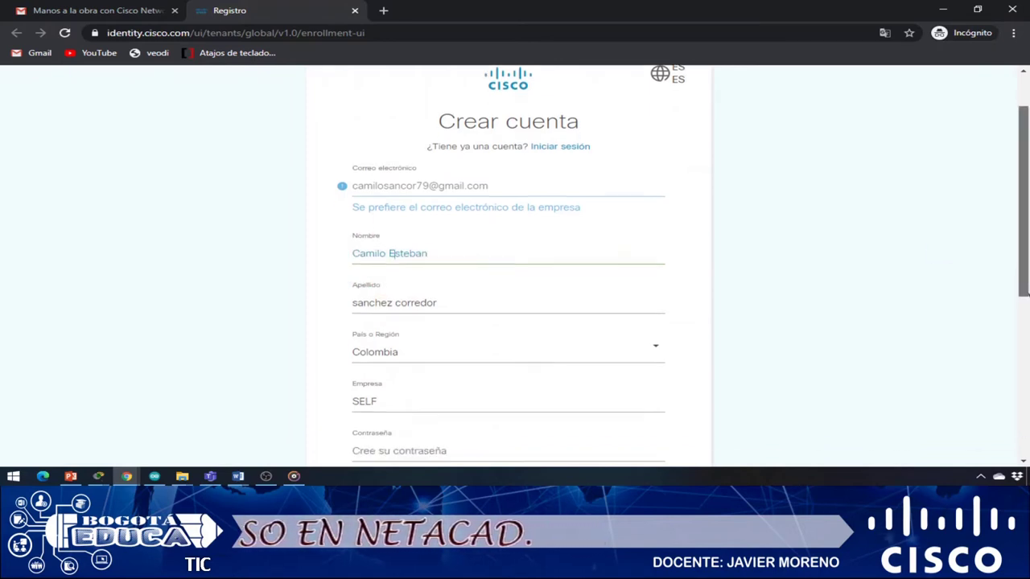
click(356, 257)
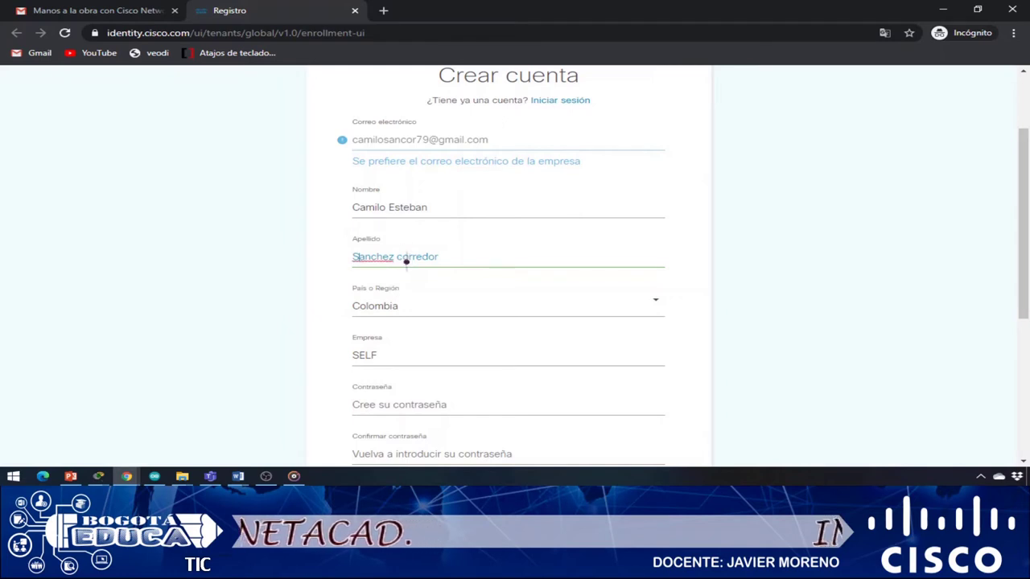
click(405, 260)
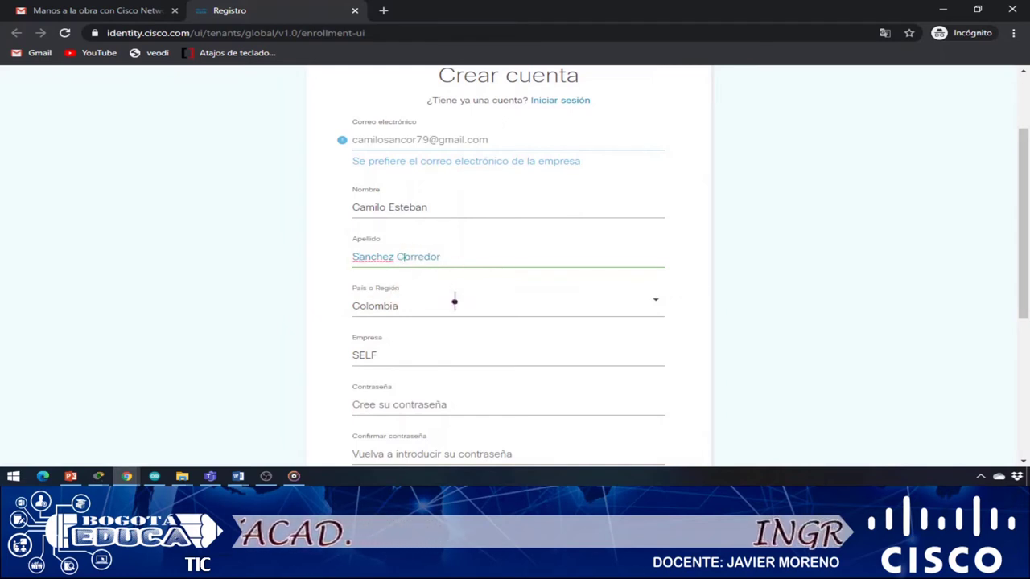
Step: Replace the company value SELF with UNAD
scroll(498, 300, down, 3)
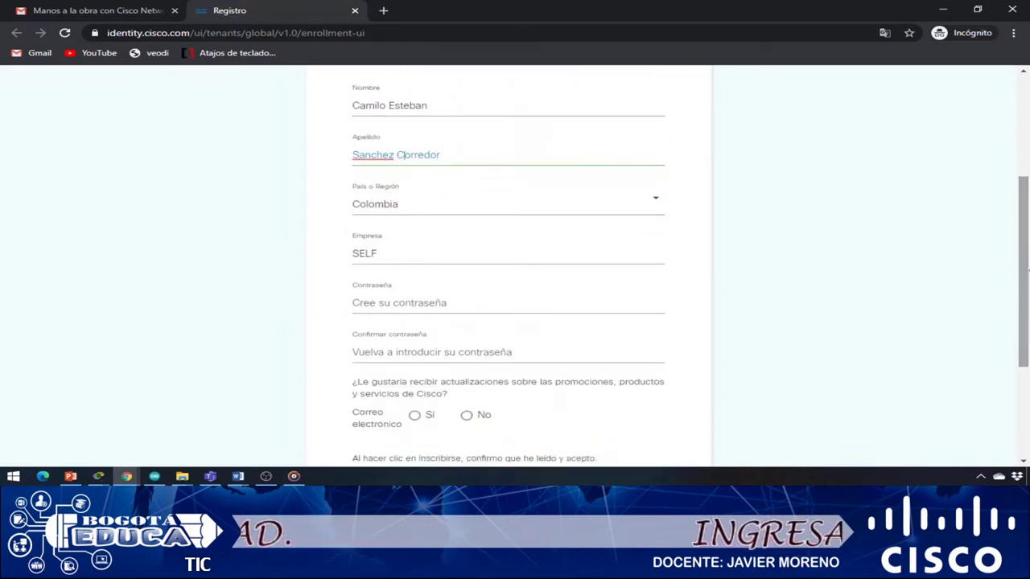
drag(395, 263, 356, 266)
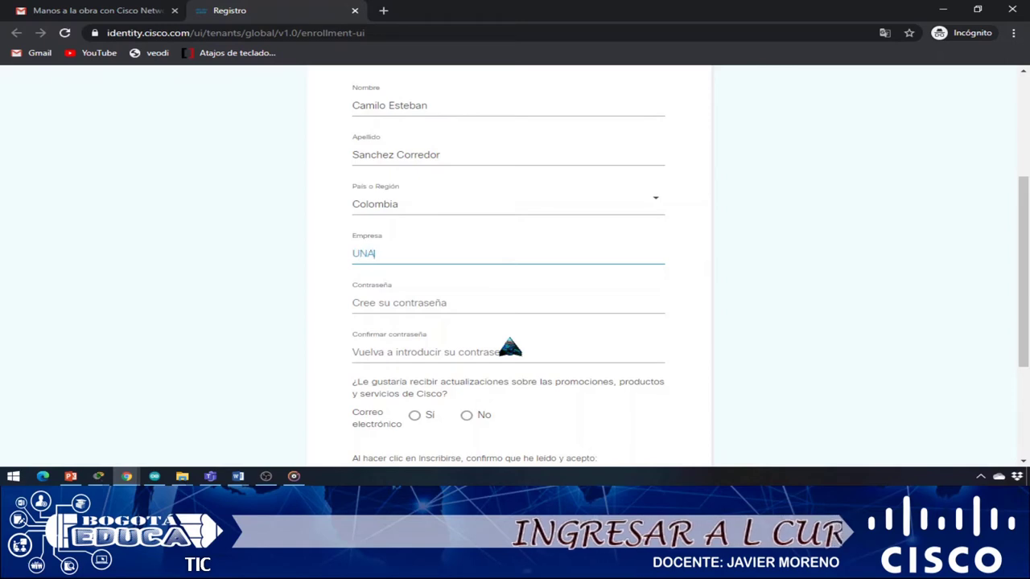
scroll(563, 282, down, 2)
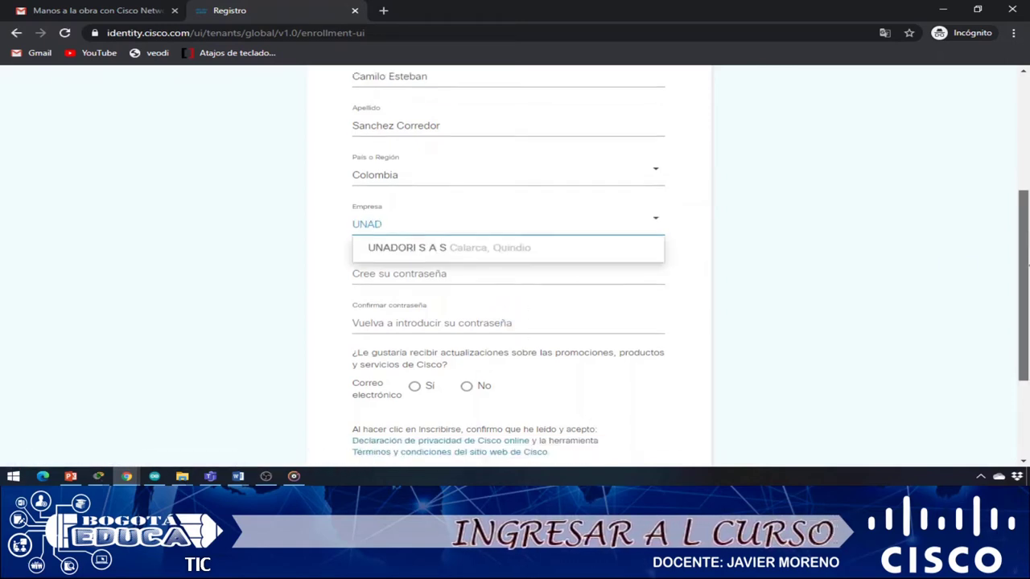
click(722, 233)
Step: Enter the account password in Contraseña and Confirmar contraseña
click(474, 239)
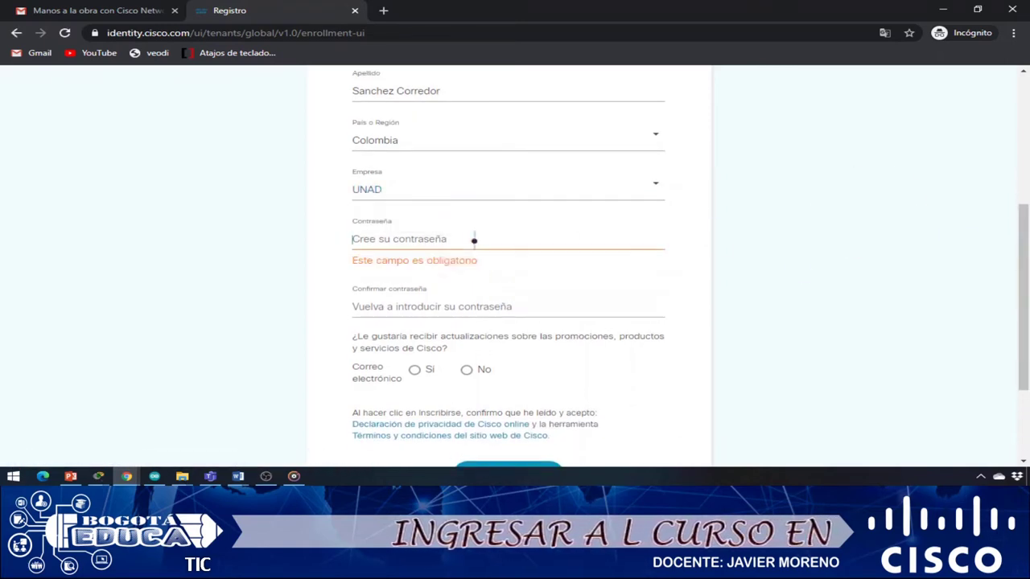
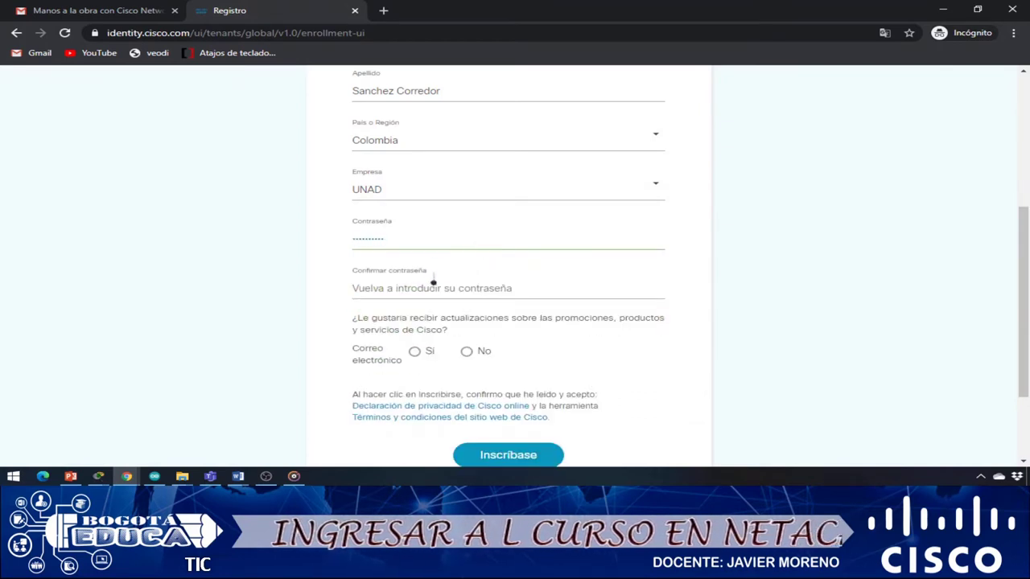
click(432, 287)
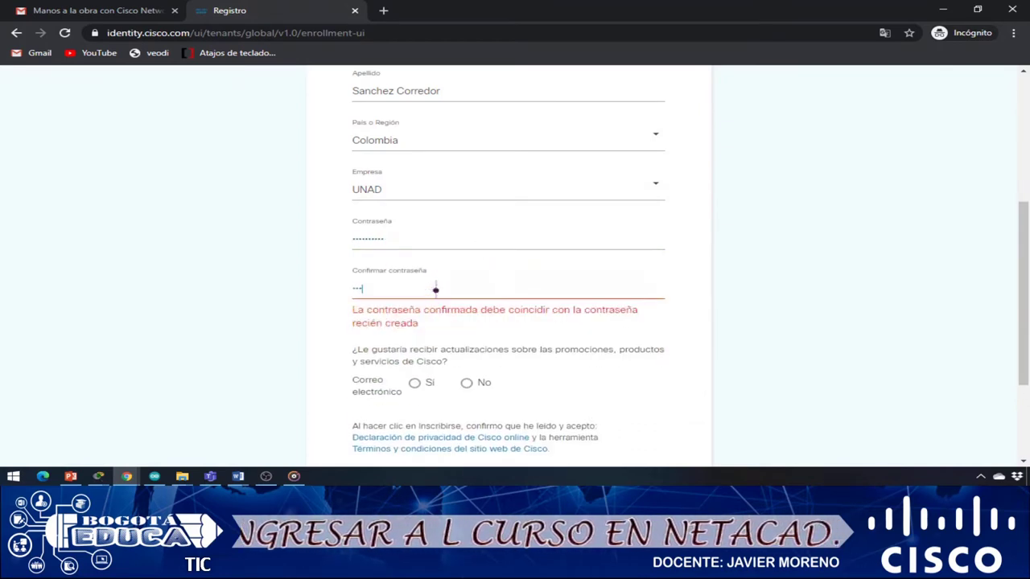
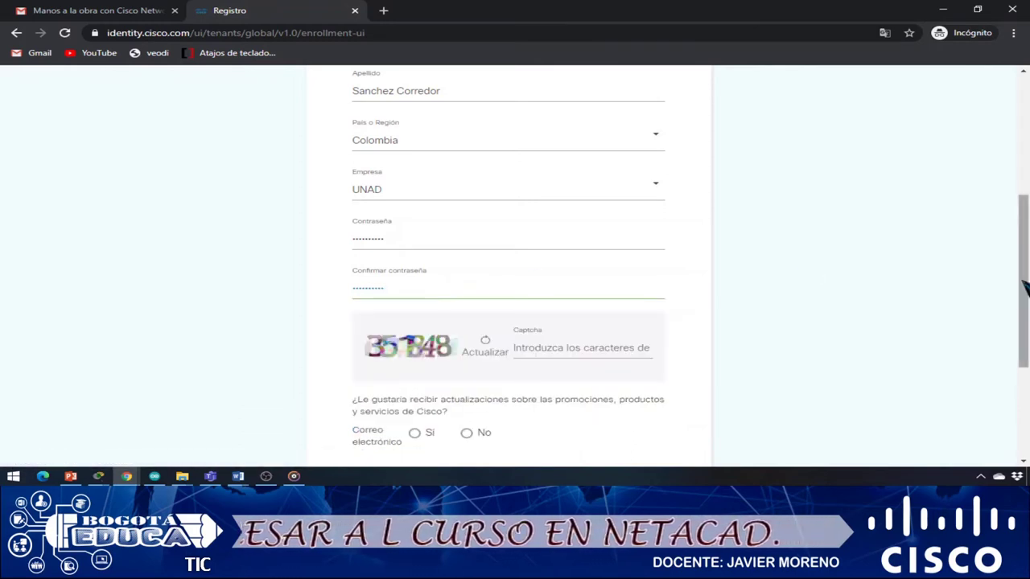
Step: Answer the captcha with 38 and choose 'Sí' for Cisco email updates
scroll(1025, 272, down, 1)
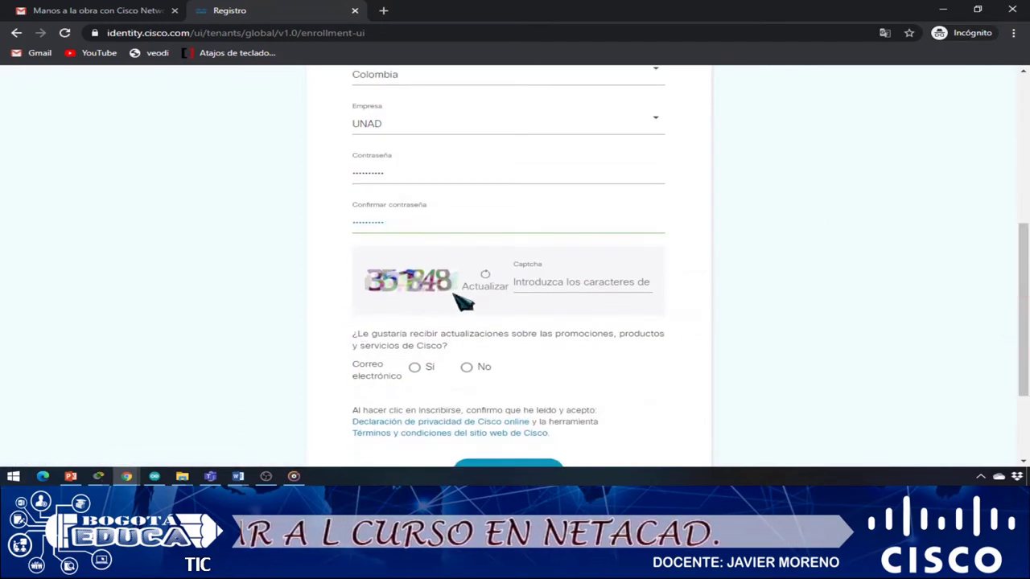
click(563, 283)
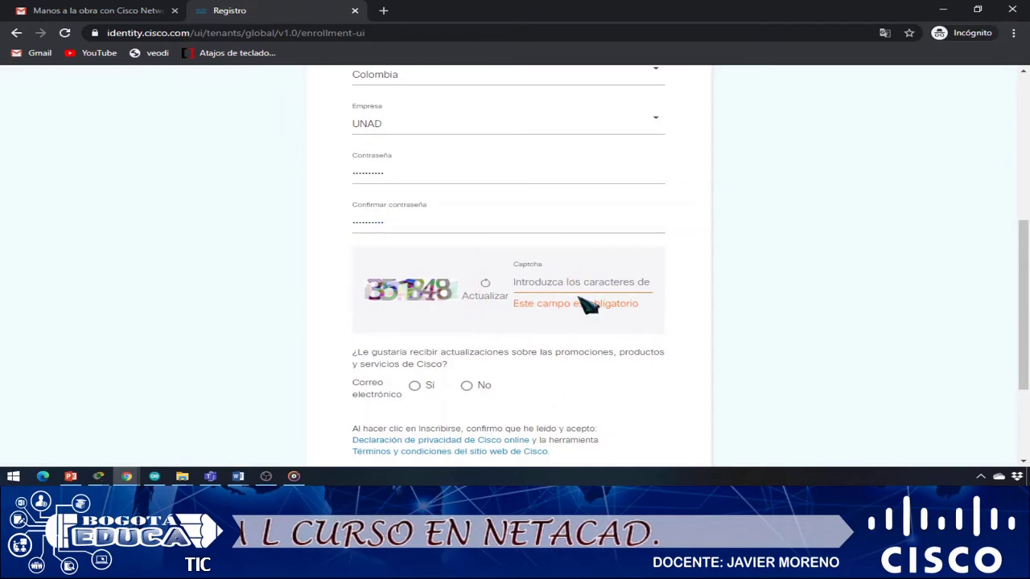
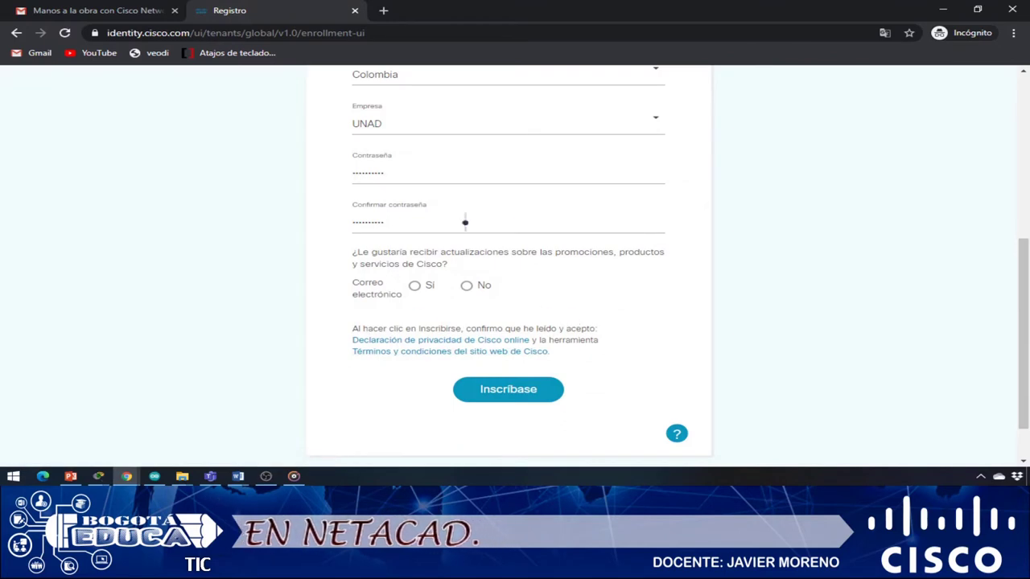
click(414, 287)
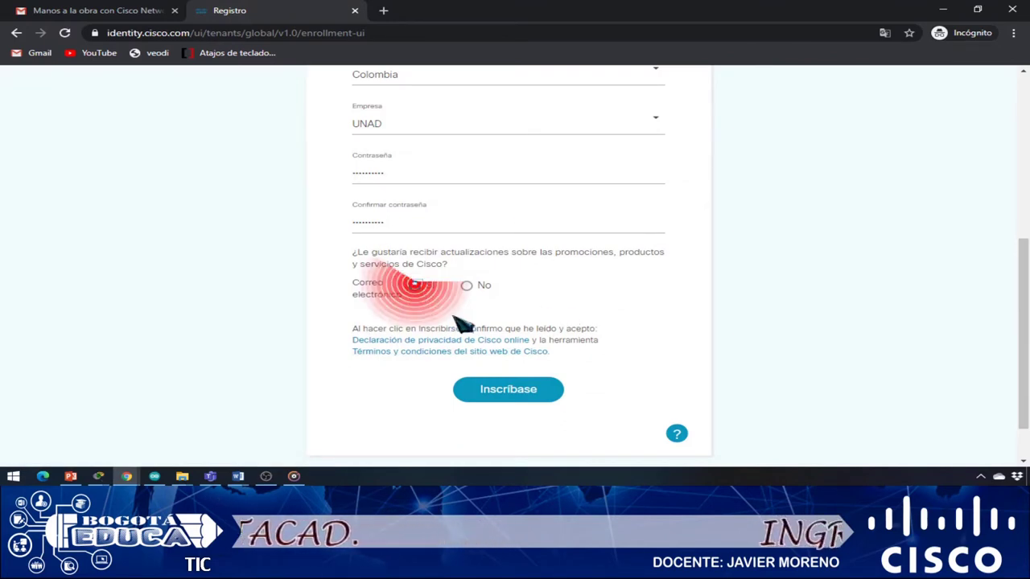
Step: Submit the registration with Inscríbase and return to the Sign in page
click(513, 390)
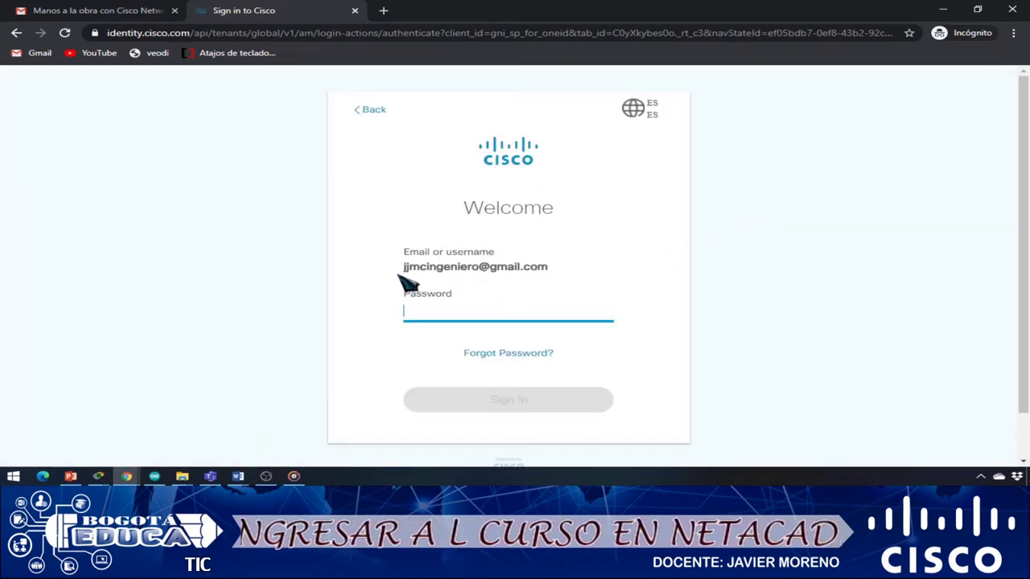
click(373, 111)
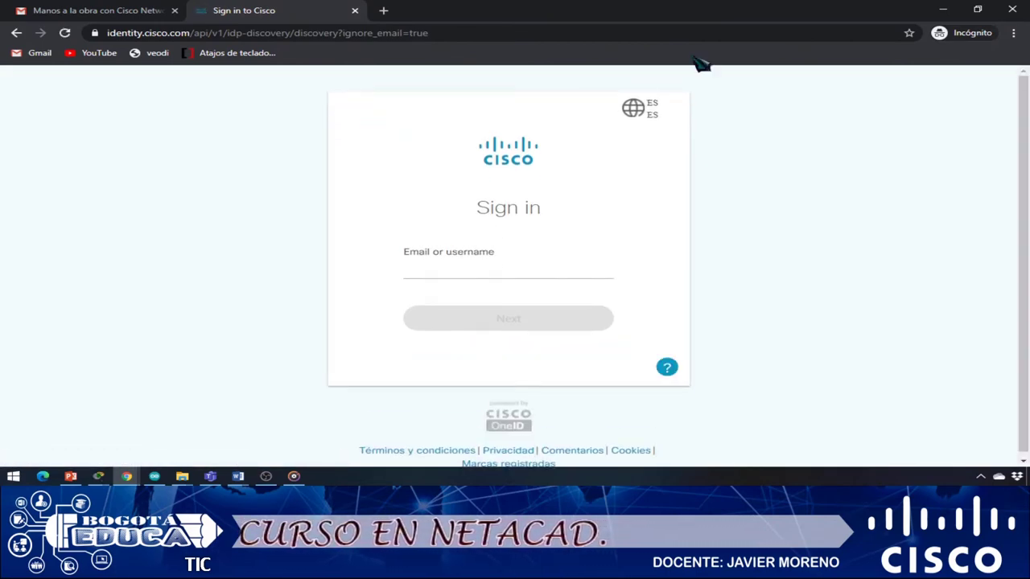
Step: Sign in with the newly registered account email and its password
click(448, 268)
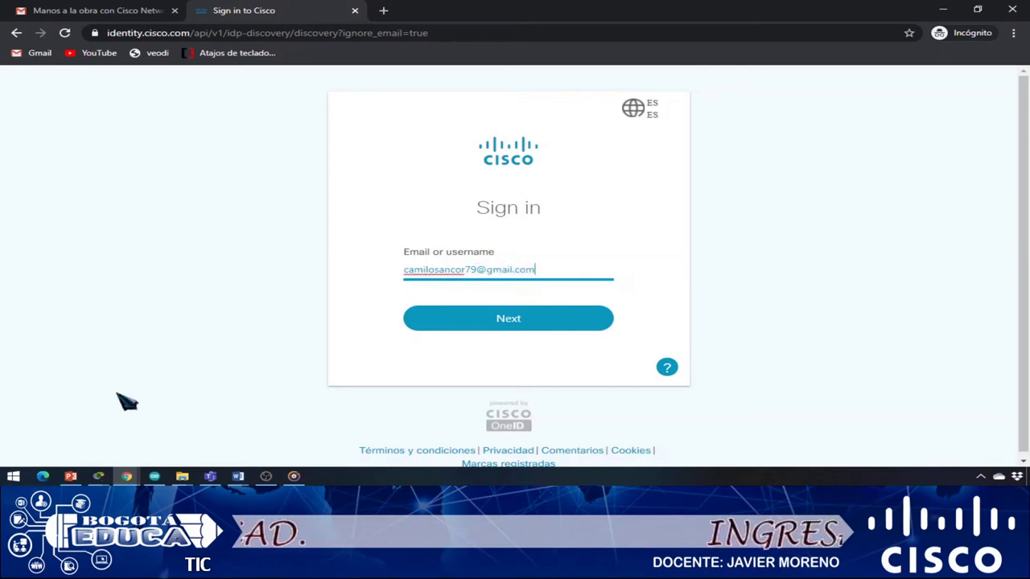
click(485, 319)
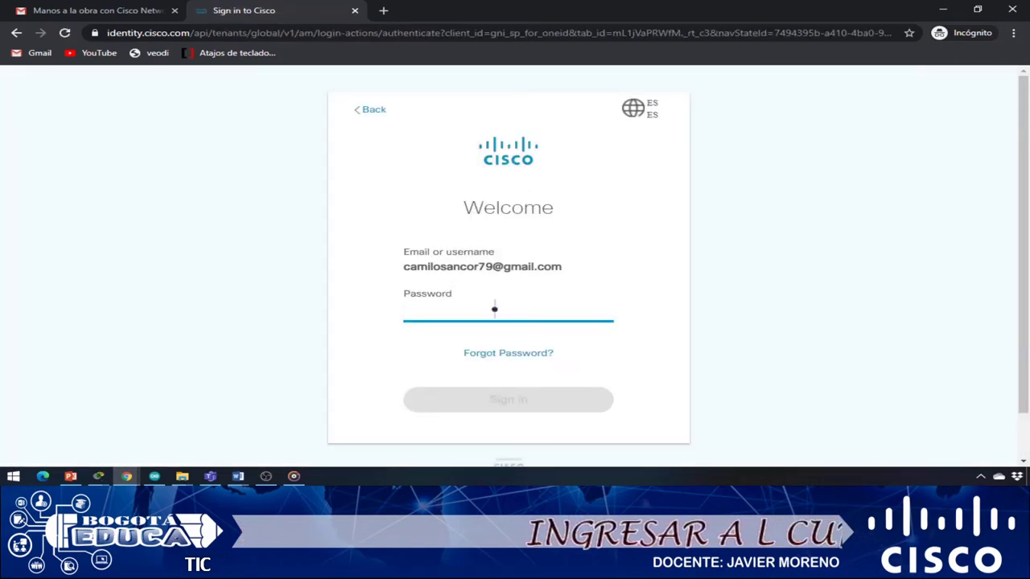
text(******)
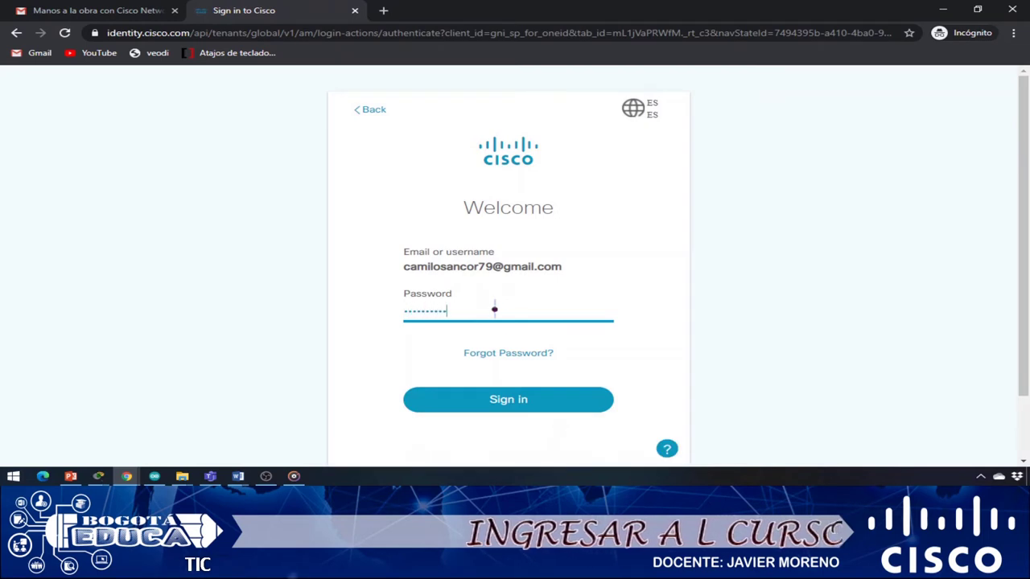
key(Return)
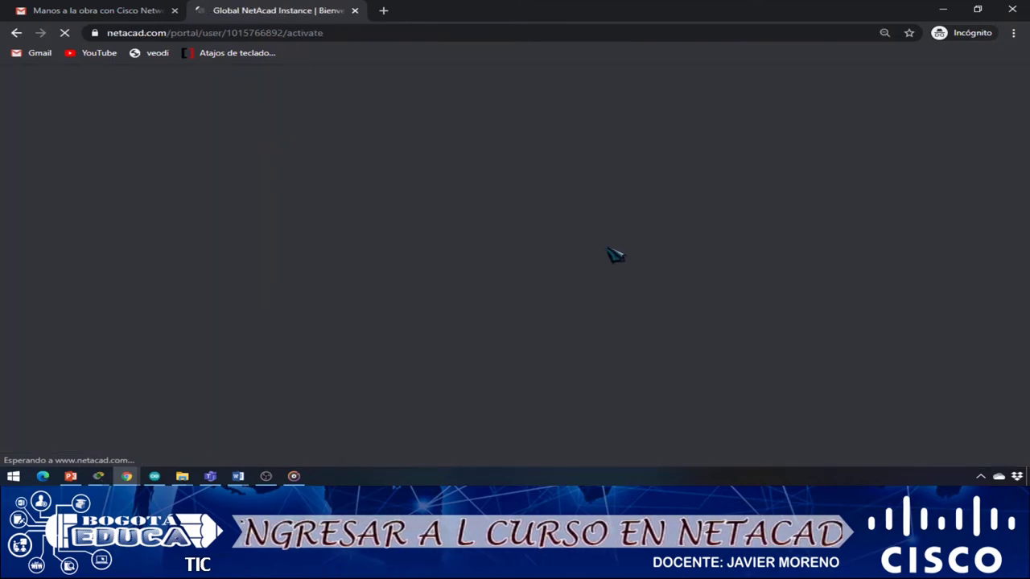
Step: Capitalise the second first name's initial and the surname on the activation form
scroll(1027, 200, down, 1)
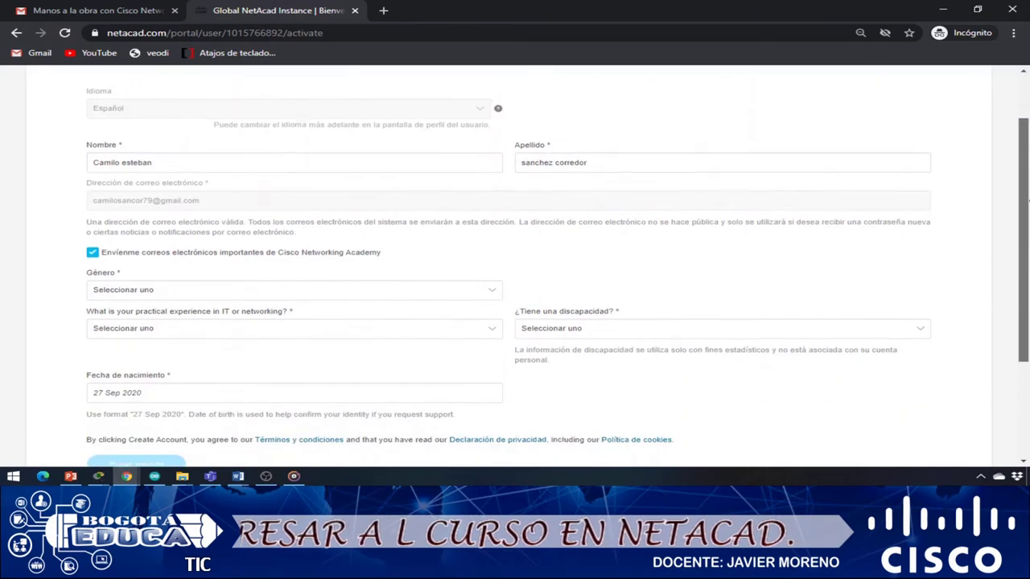
drag(1027, 199, 1027, 280)
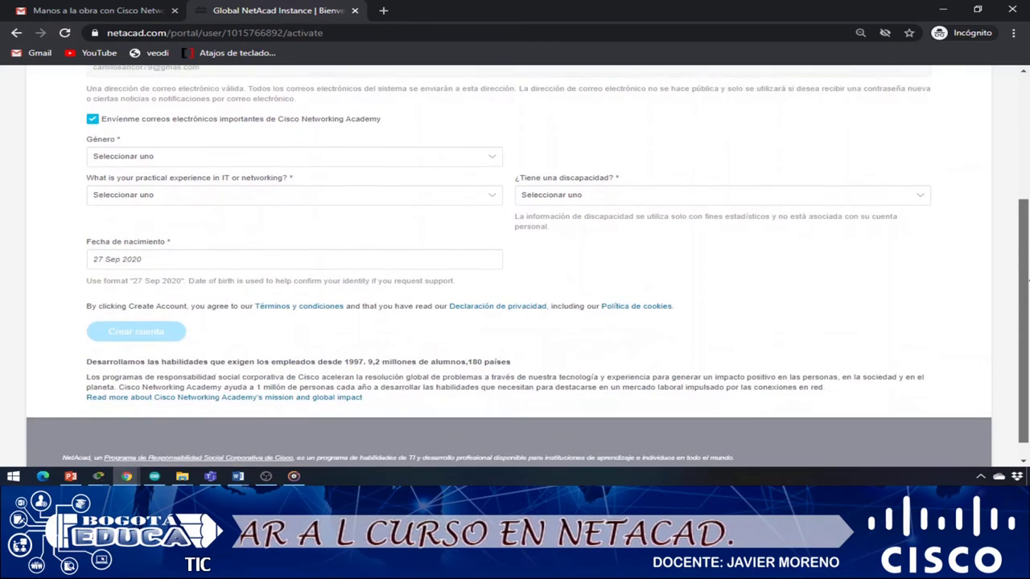
scroll(1027, 279, up, 2)
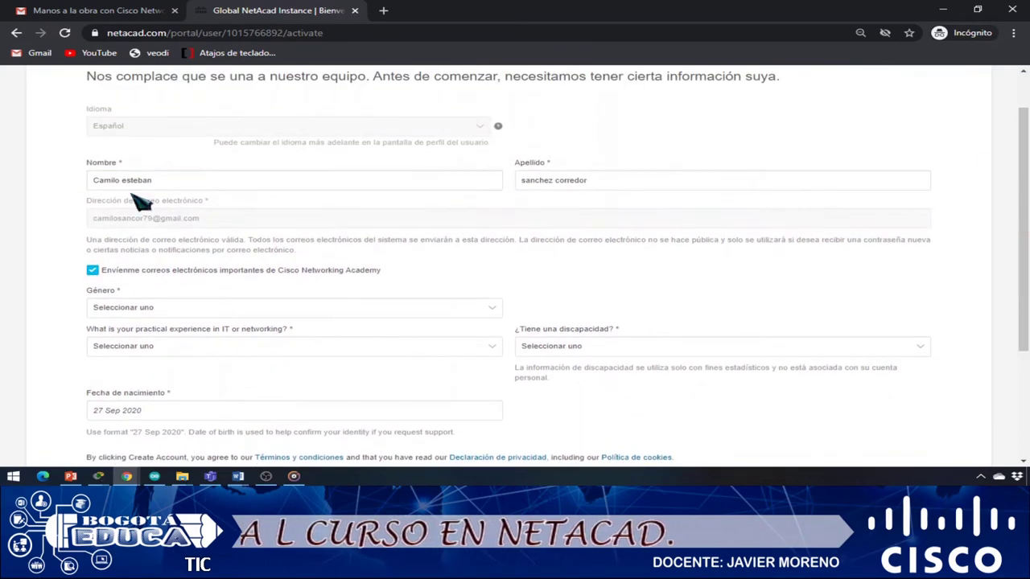
click(124, 182)
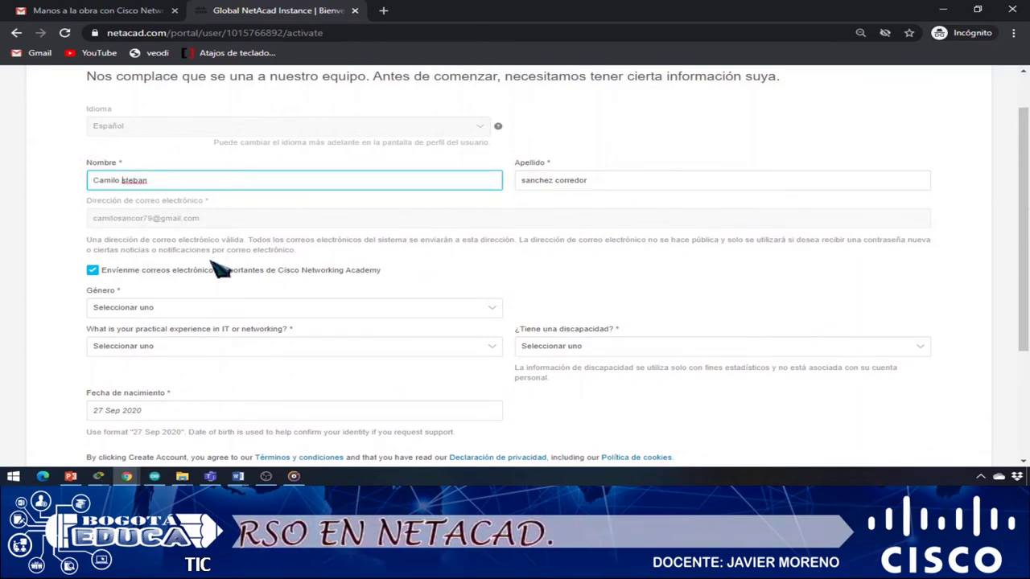
key(BackSpace)
text(E)
click(533, 178)
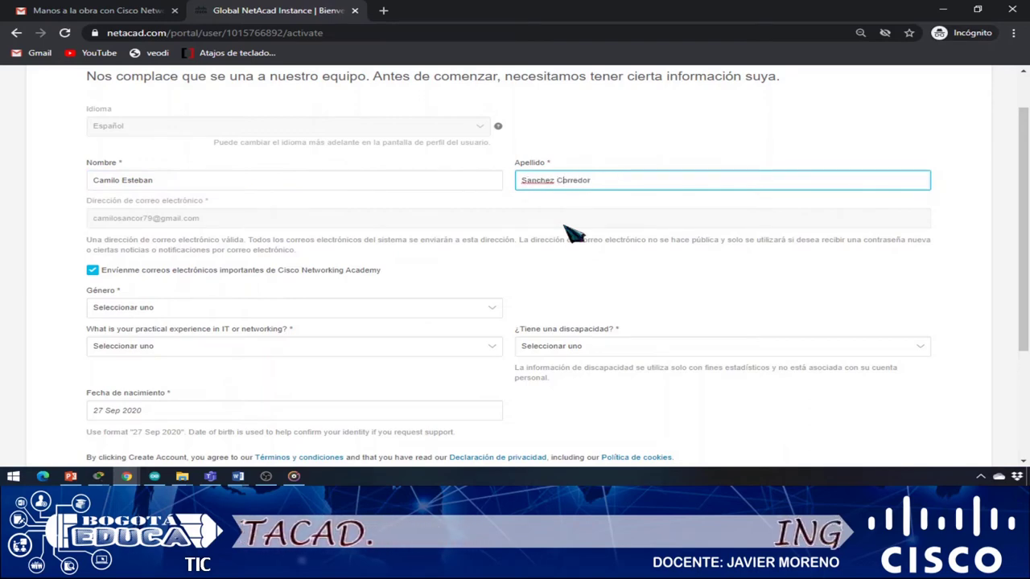
Step: Set Género to Masculino
click(212, 314)
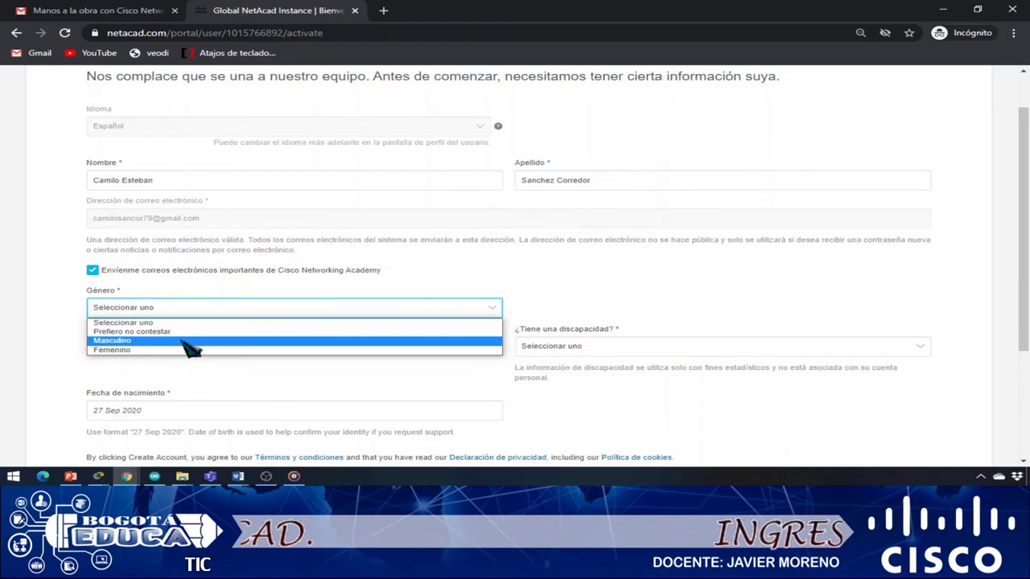
click(191, 341)
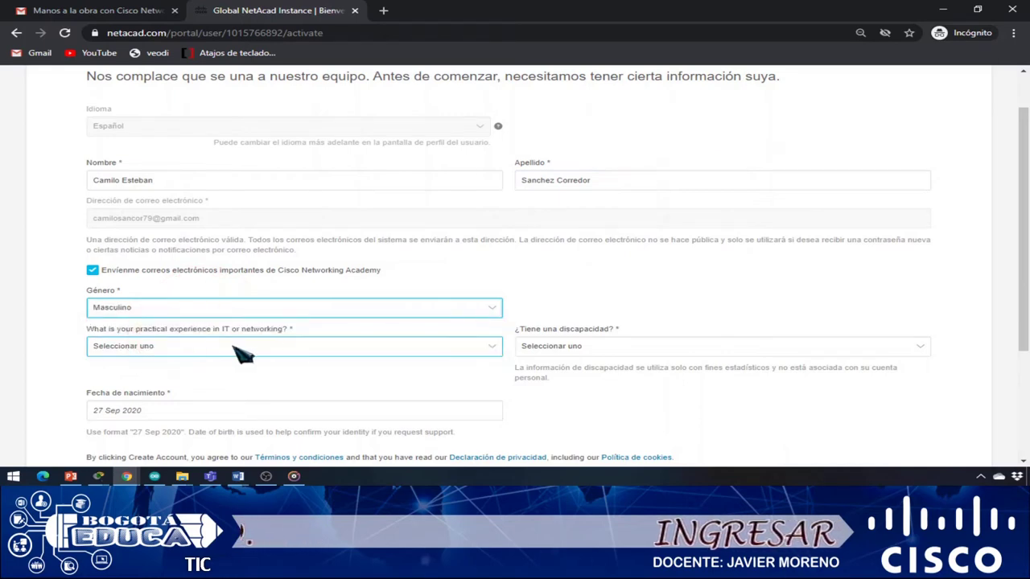
drag(1022, 226, 1022, 270)
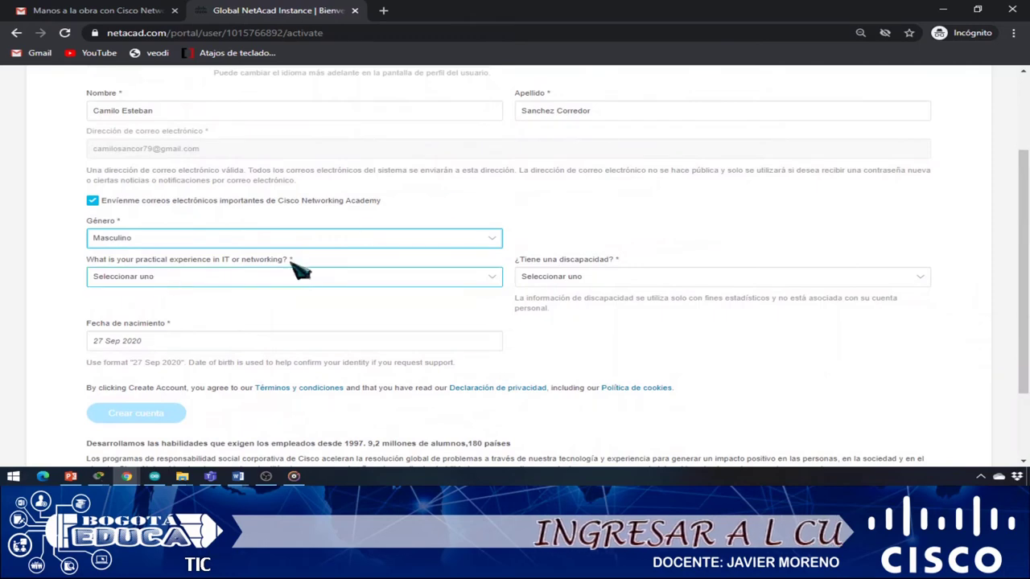
Step: Translate the activation form page into Spanish
right_click(635, 208)
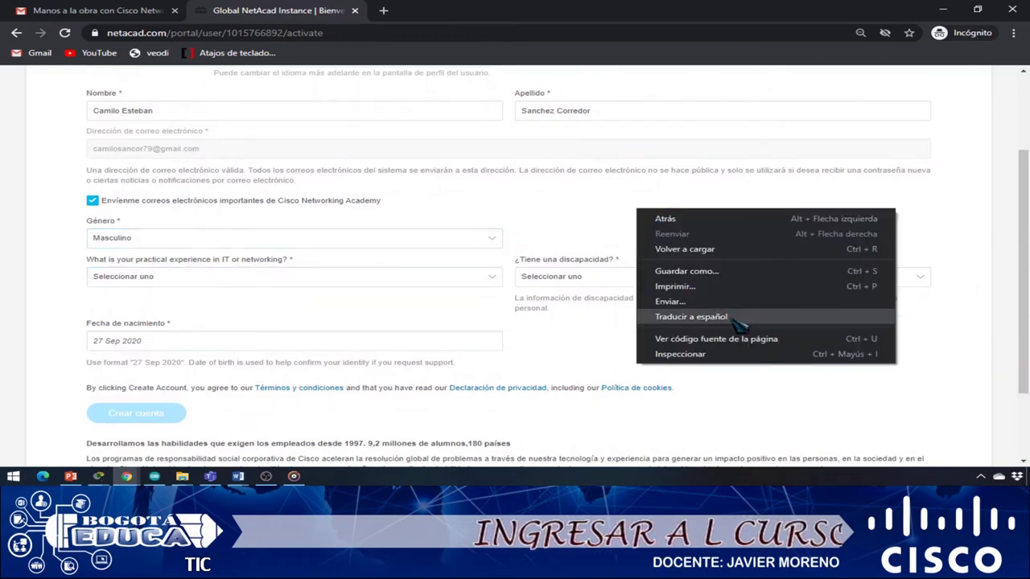
click(690, 317)
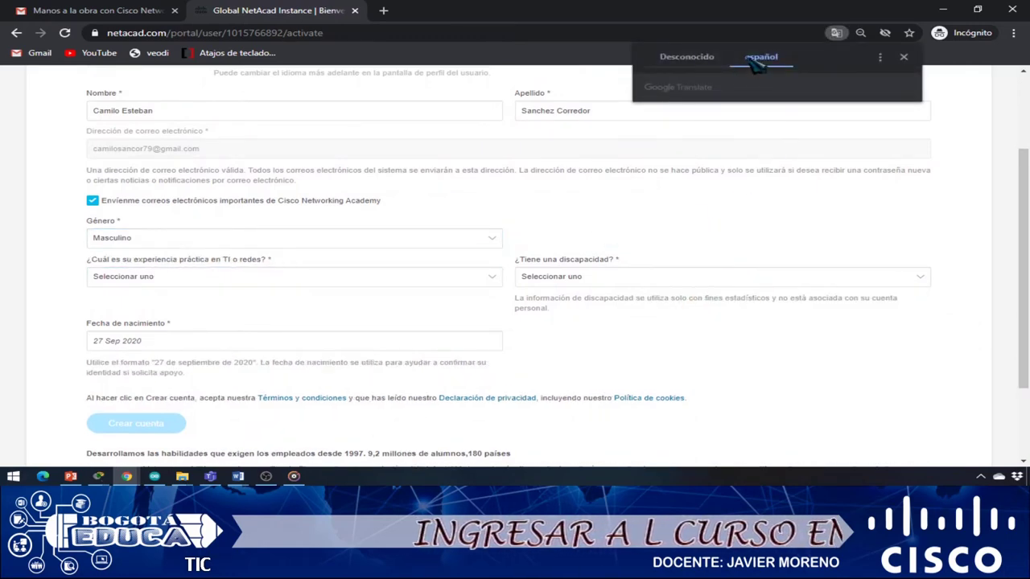
click(756, 66)
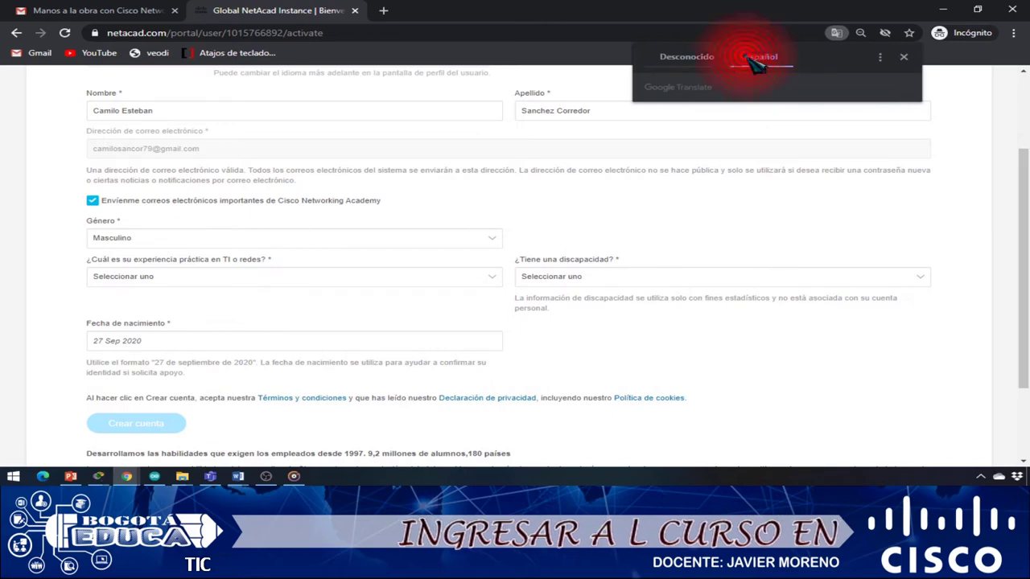
Step: Set IT experience to 'Menos de un año' and the disability answer to No
click(232, 281)
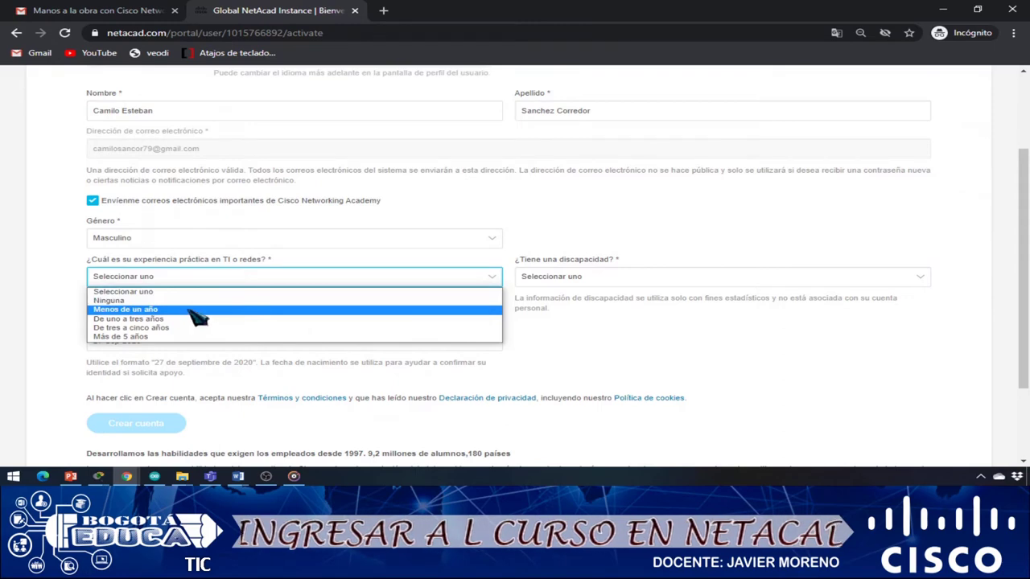
click(210, 302)
click(635, 280)
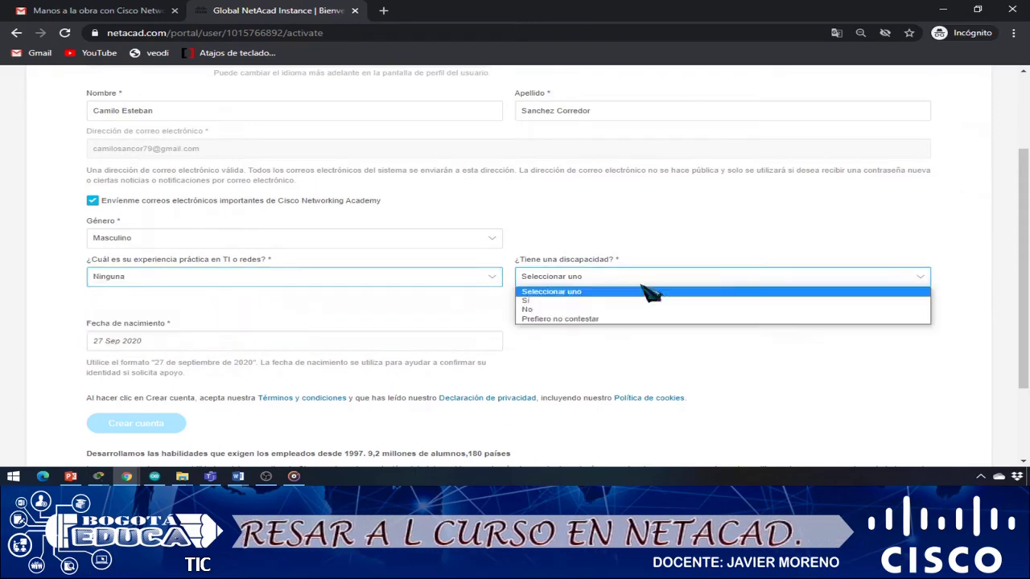
click(574, 309)
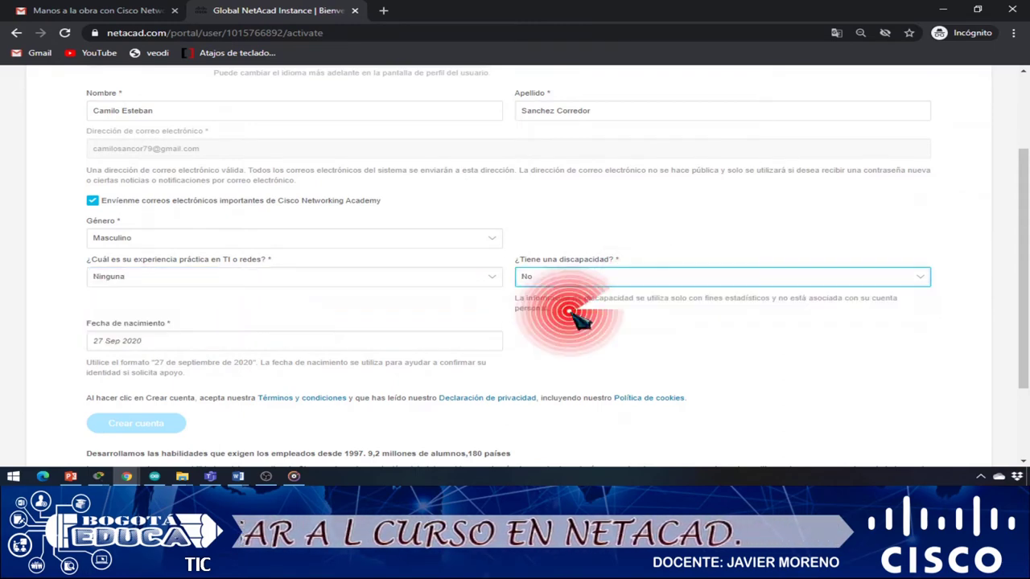
Step: Enter the birth day and year in Fecha de nacimiento
scroll(1027, 312, down, 1)
click(185, 247)
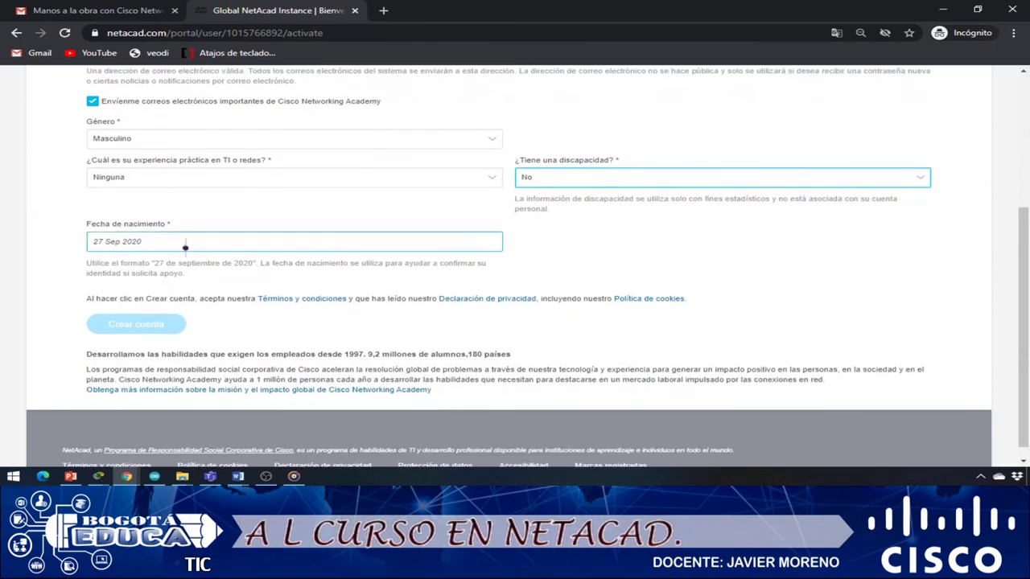
click(240, 245)
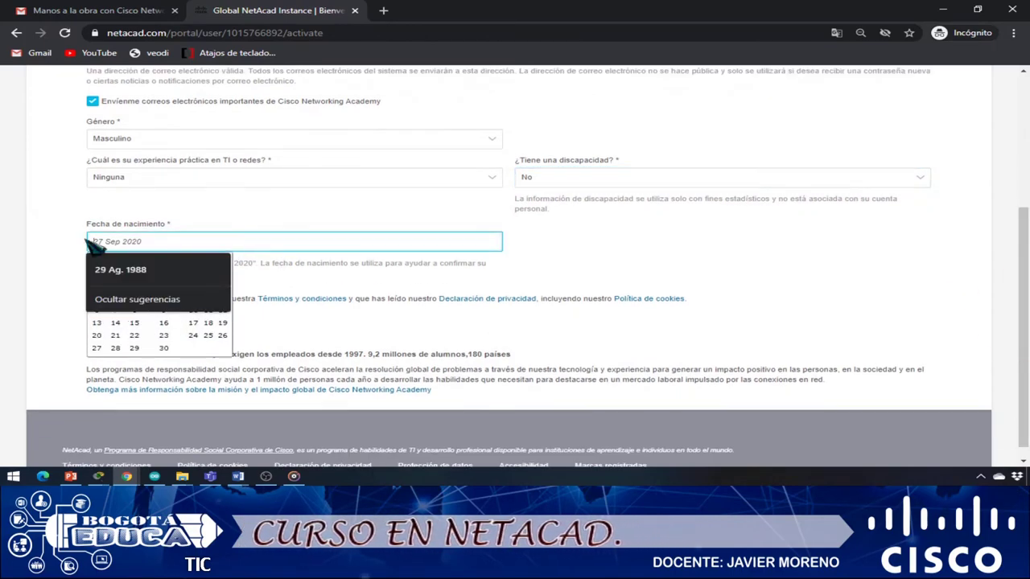
text(12 )
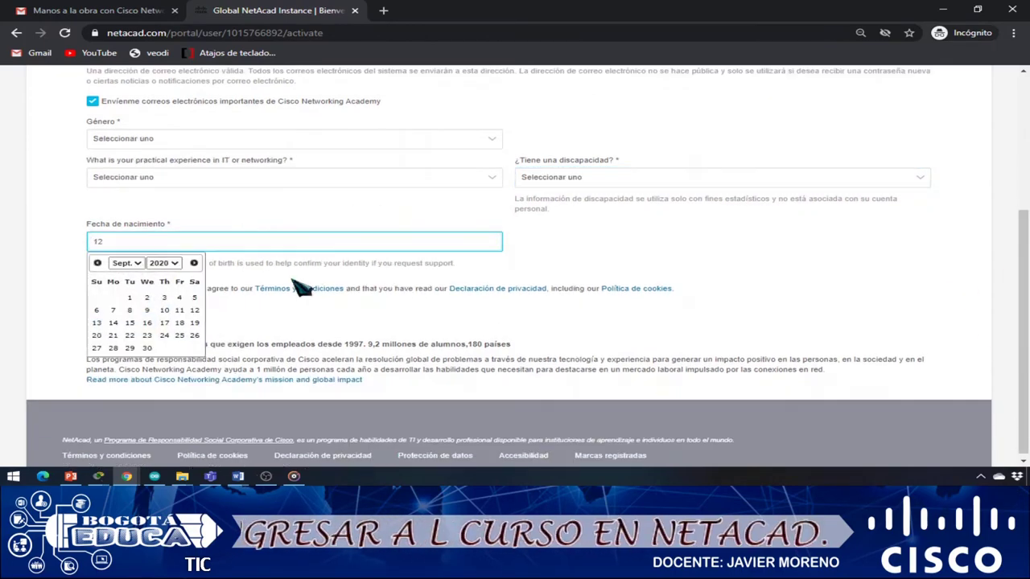
text(SE)
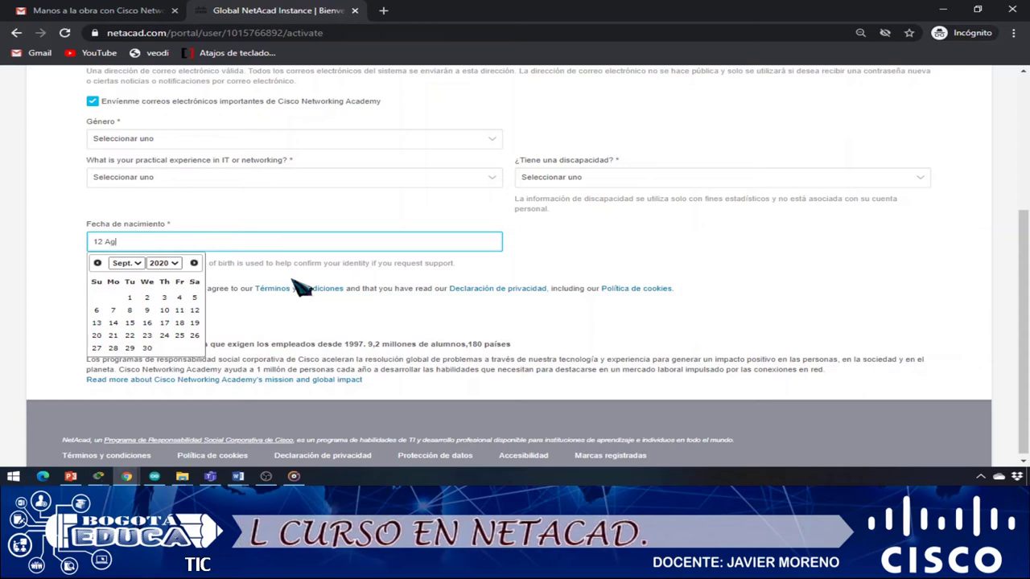
click(135, 268)
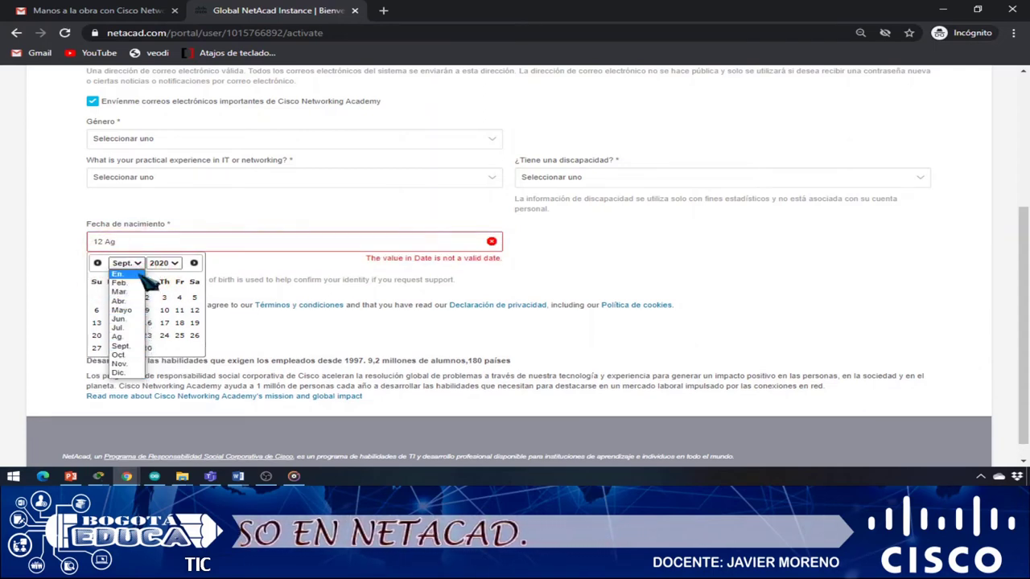
click(133, 245)
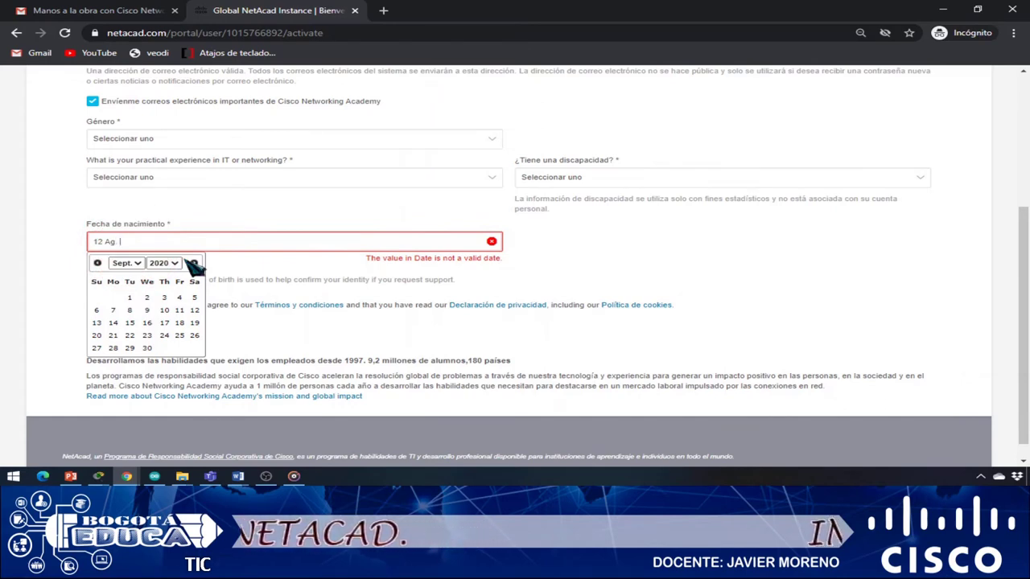
text(1987)
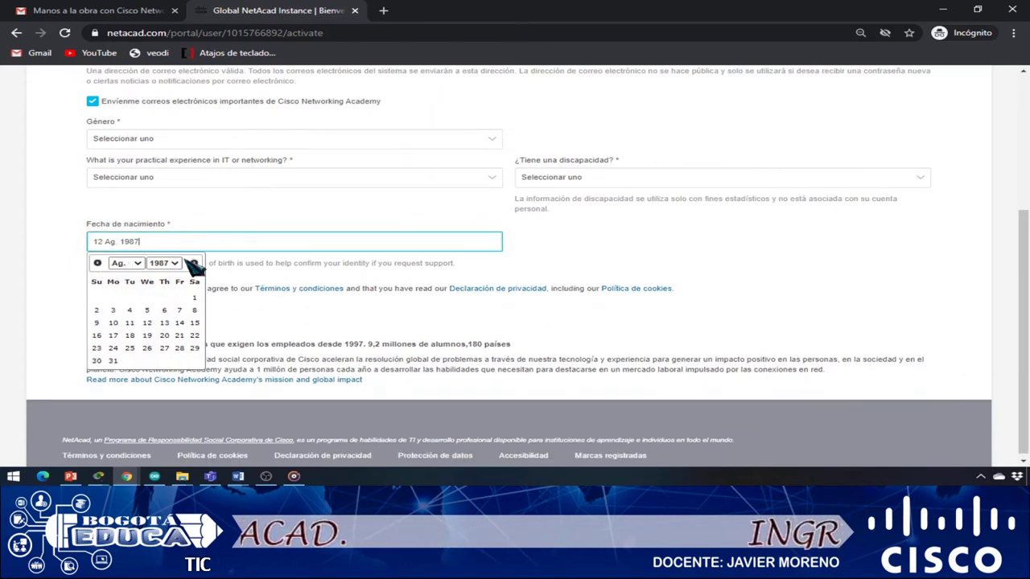
click(647, 254)
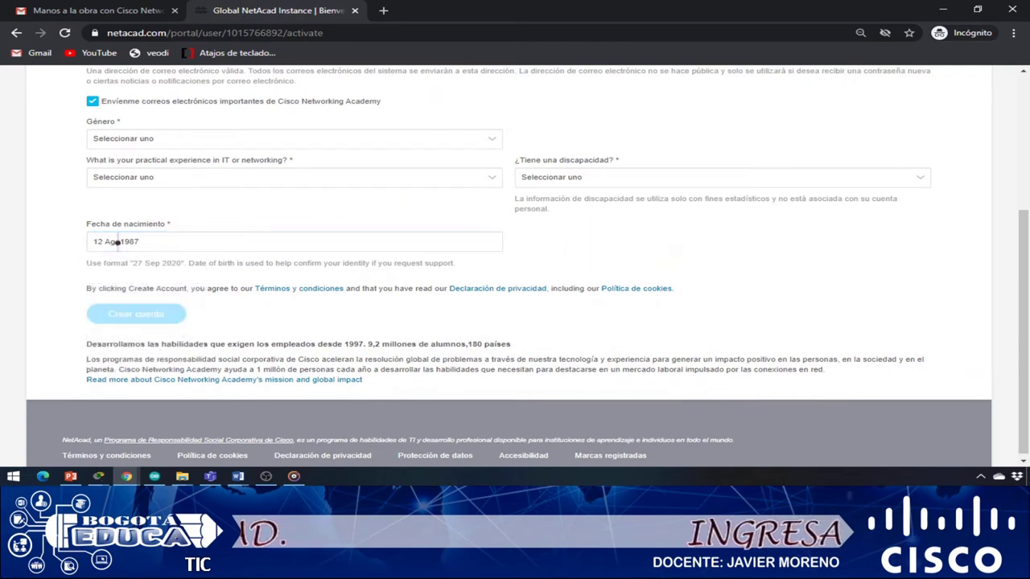
Step: Change the birth month to January and submit with Crear cuenta
click(399, 237)
drag(165, 242, 81, 251)
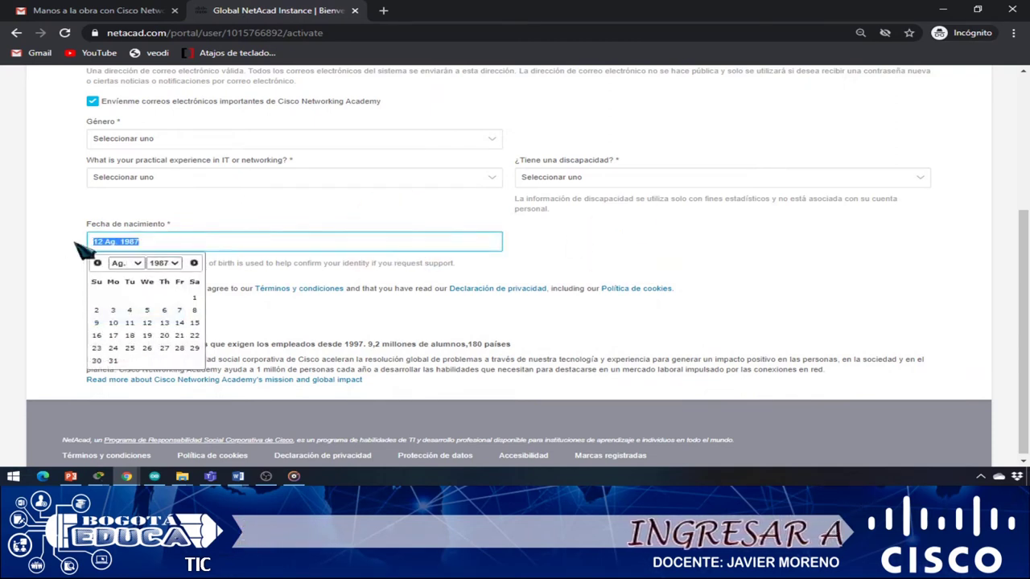
click(188, 240)
click(137, 263)
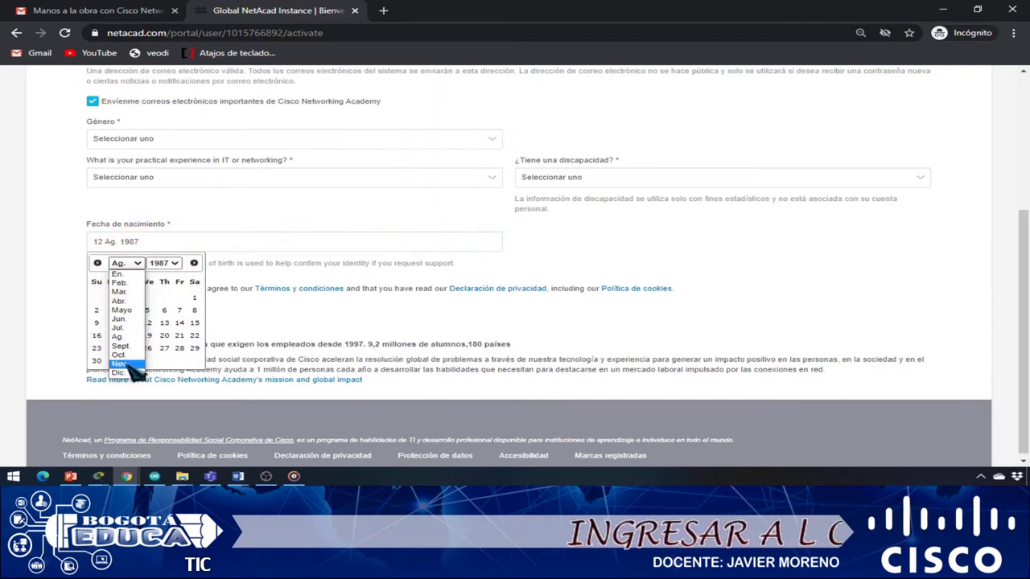
click(133, 241)
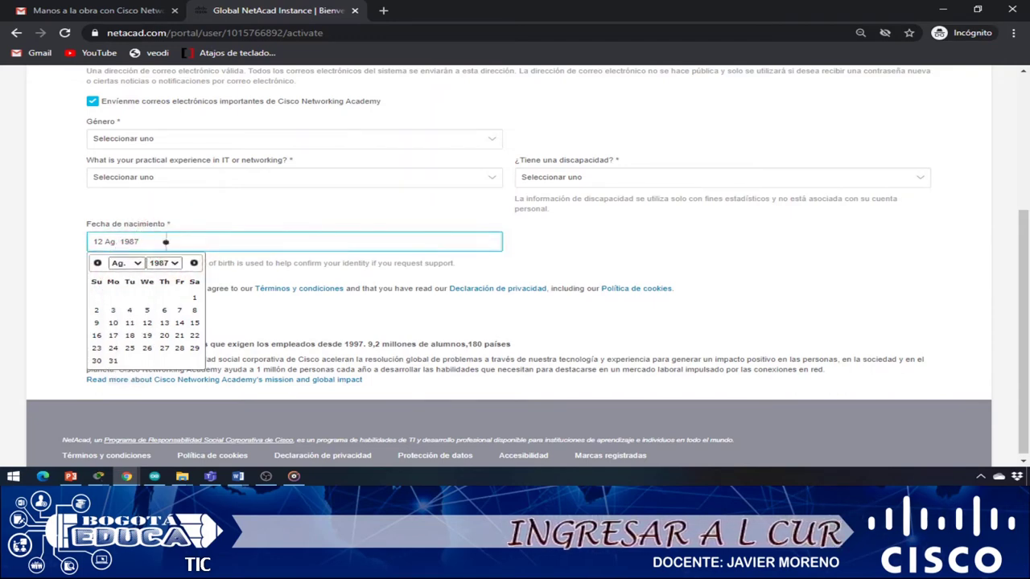
click(135, 264)
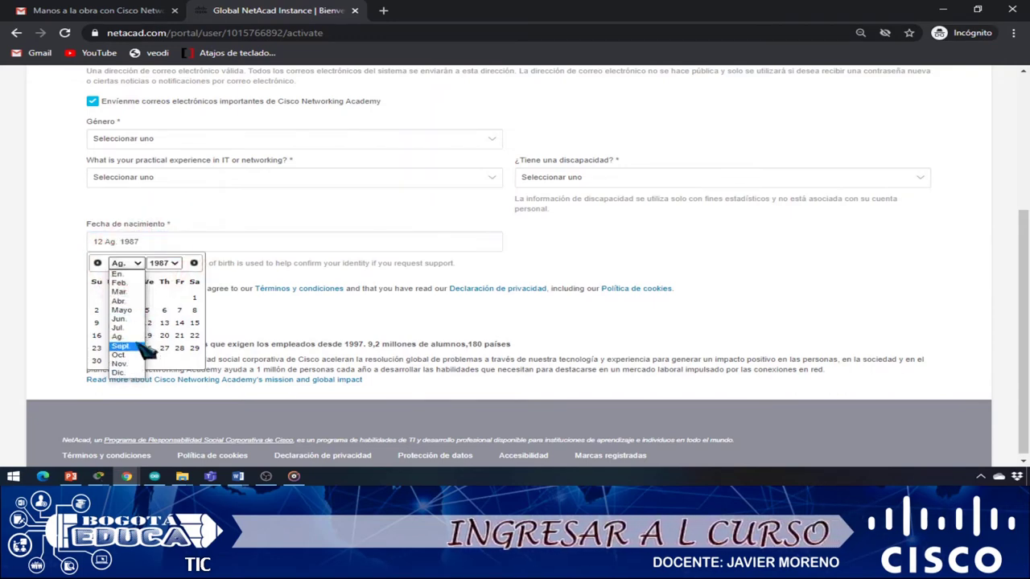
click(119, 275)
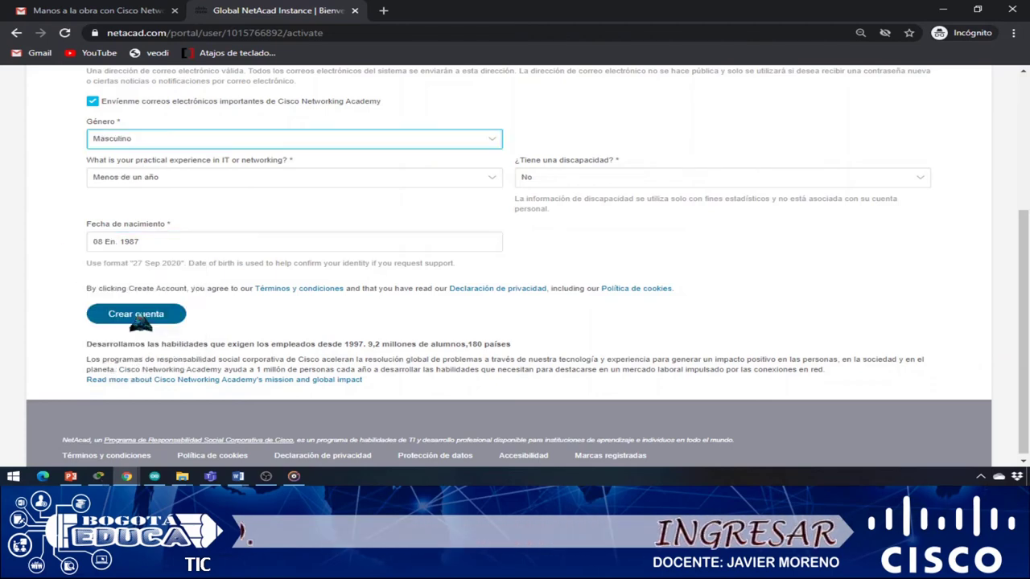
click(139, 319)
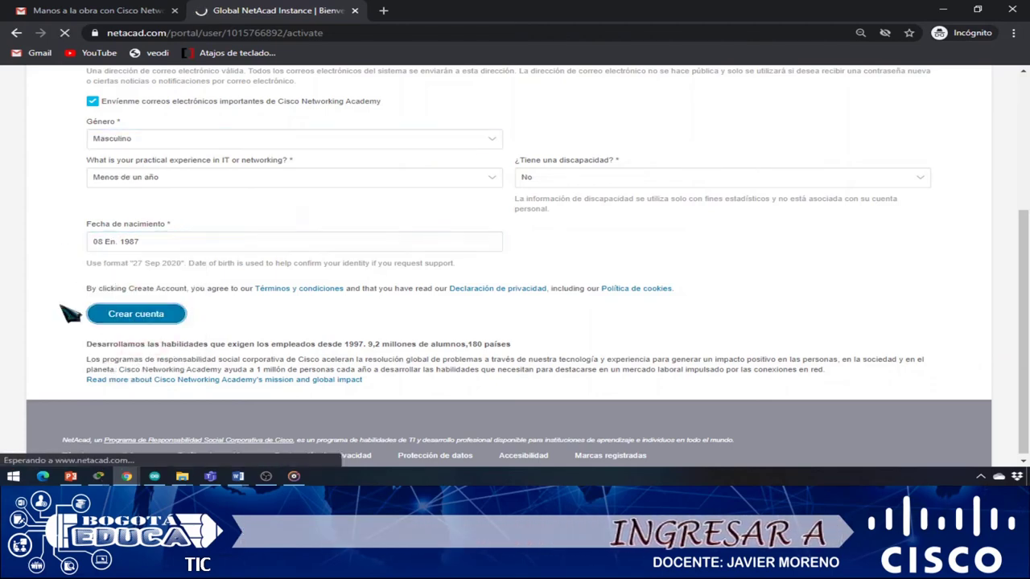
Step: Choose Bogota as the profile's Estado and save with Actualizar la información
scroll(118, 348, down, 3)
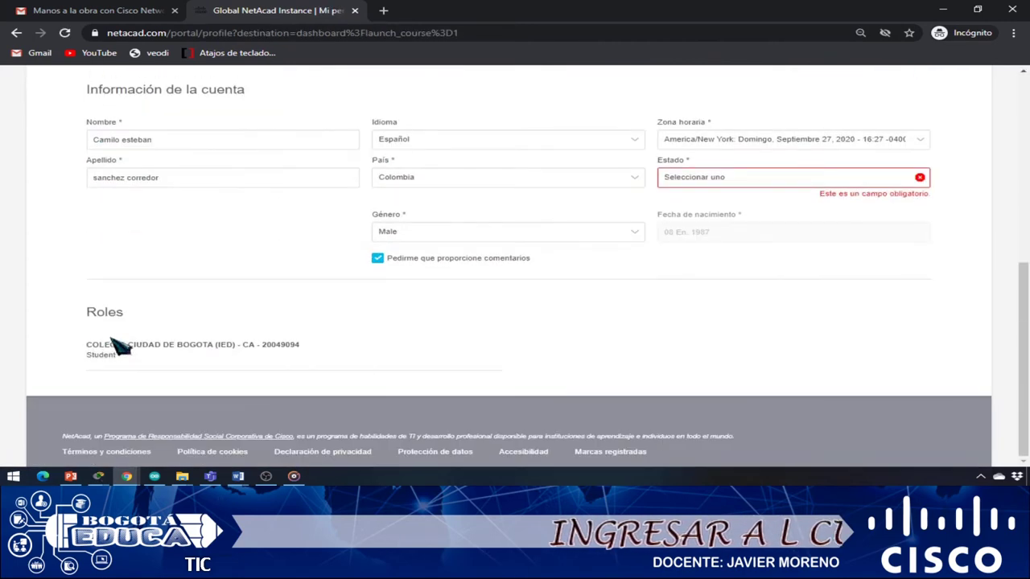
click(684, 178)
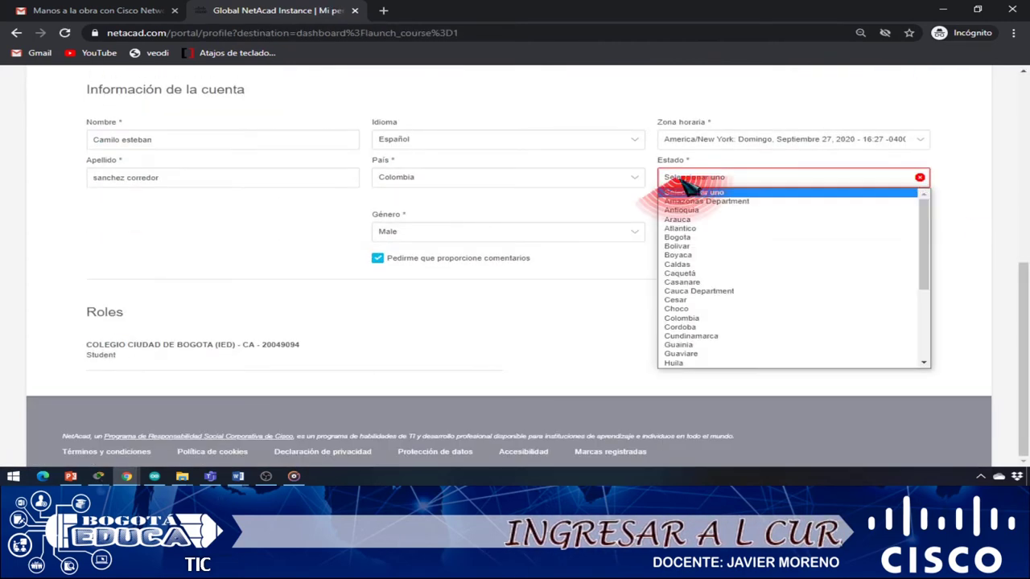
click(718, 238)
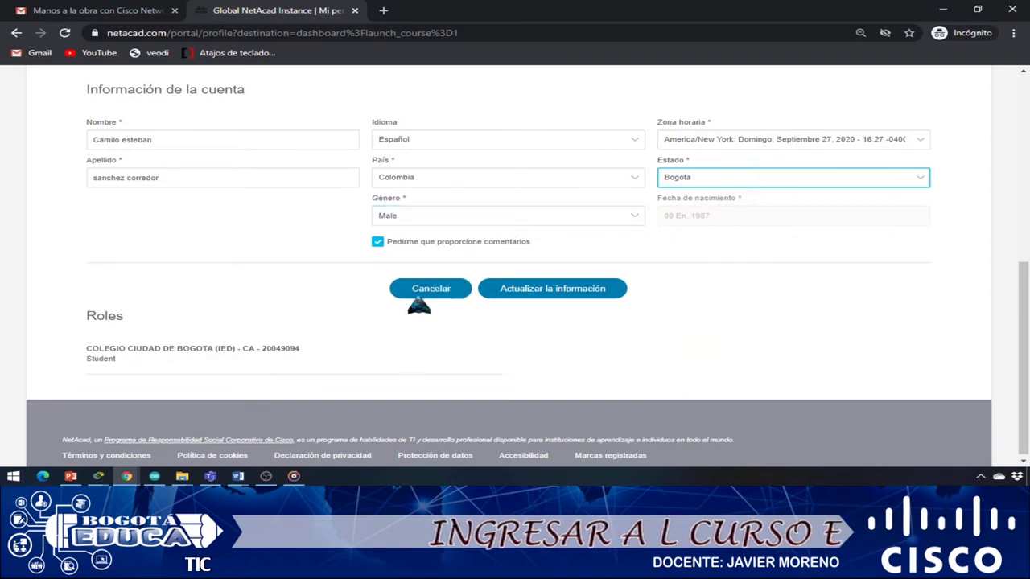
click(569, 294)
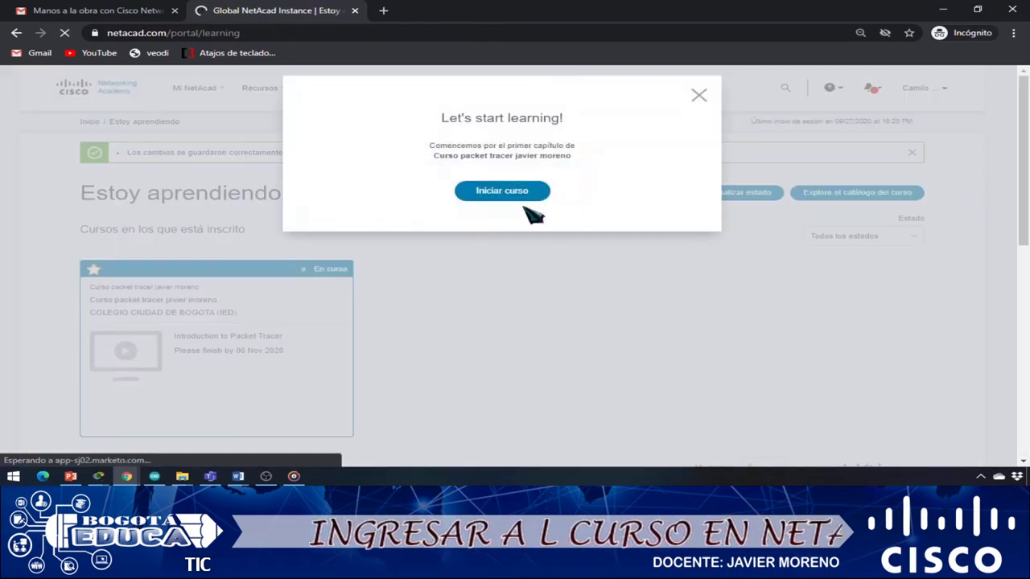
Step: Start the Packet Tracer course, end the welcome tour, and go to Estoy aprendiendo
click(502, 193)
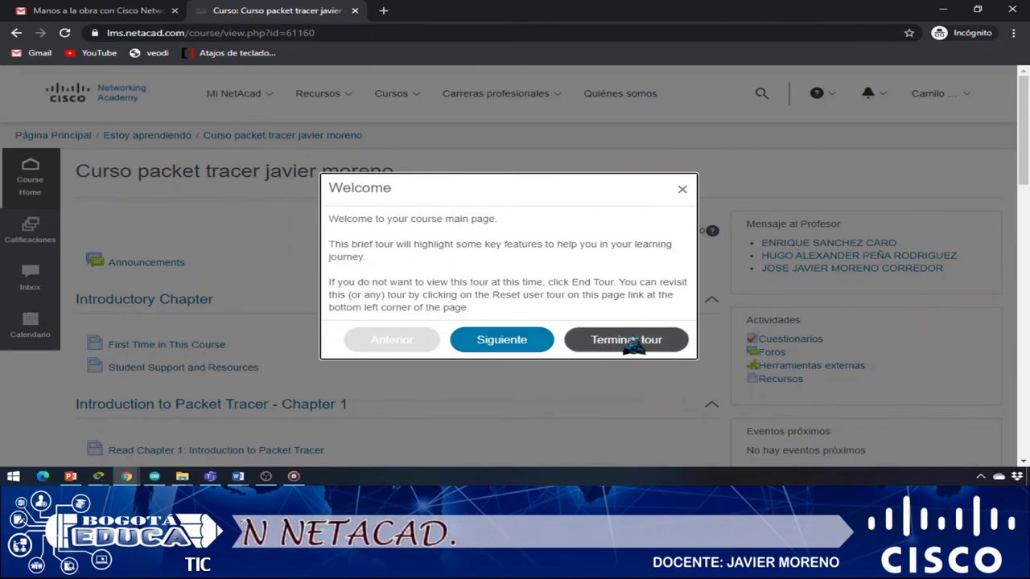
click(628, 339)
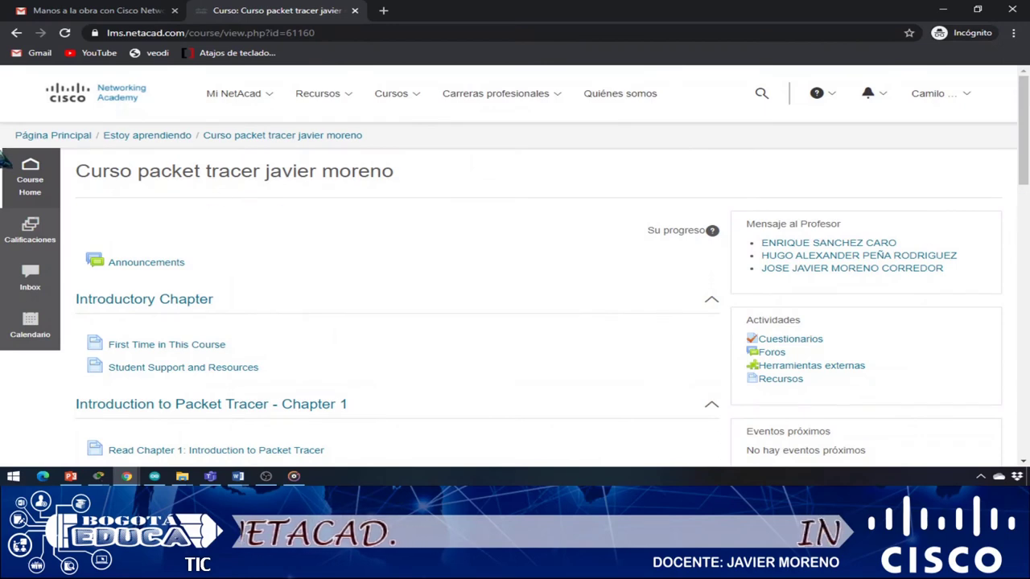
mouse_move(283, 151)
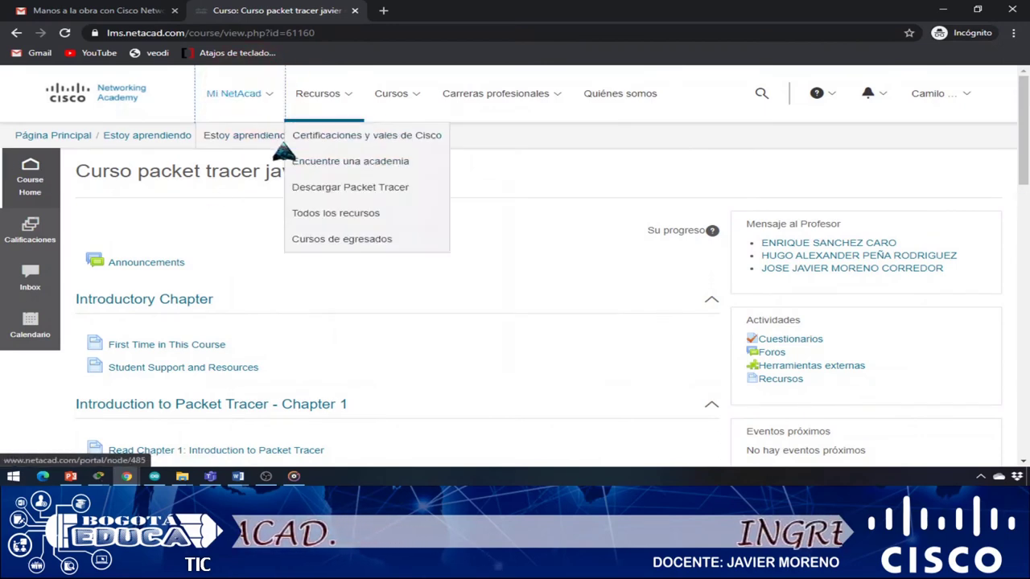
click(258, 146)
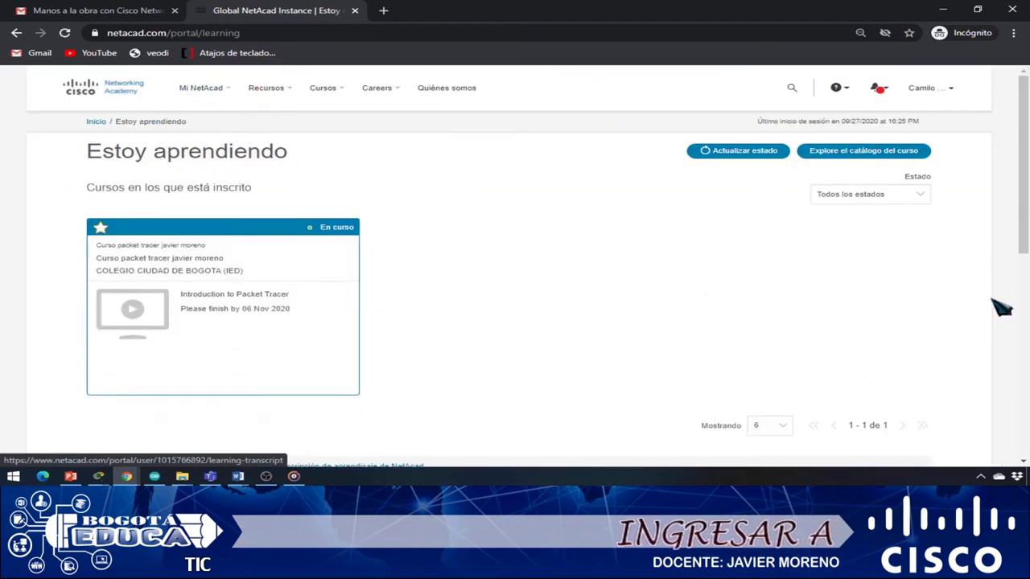
Step: Launch the enrolled Packet Tracer course from its card's Iniciar curso button
mouse_move(934, 100)
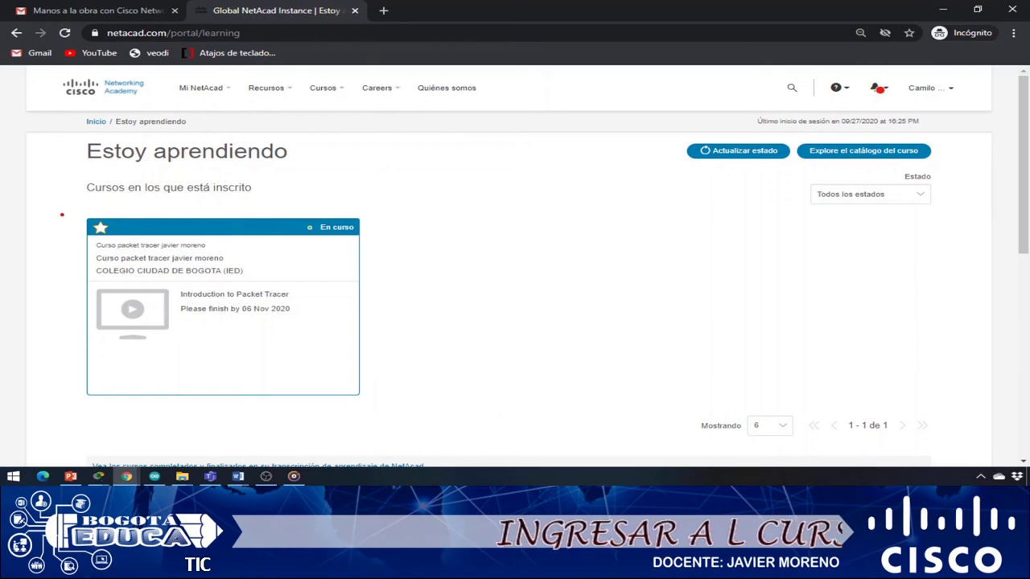
mouse_move(65, 207)
mouse_down()
mouse_move(460, 430)
mouse_move(411, 414)
mouse_up()
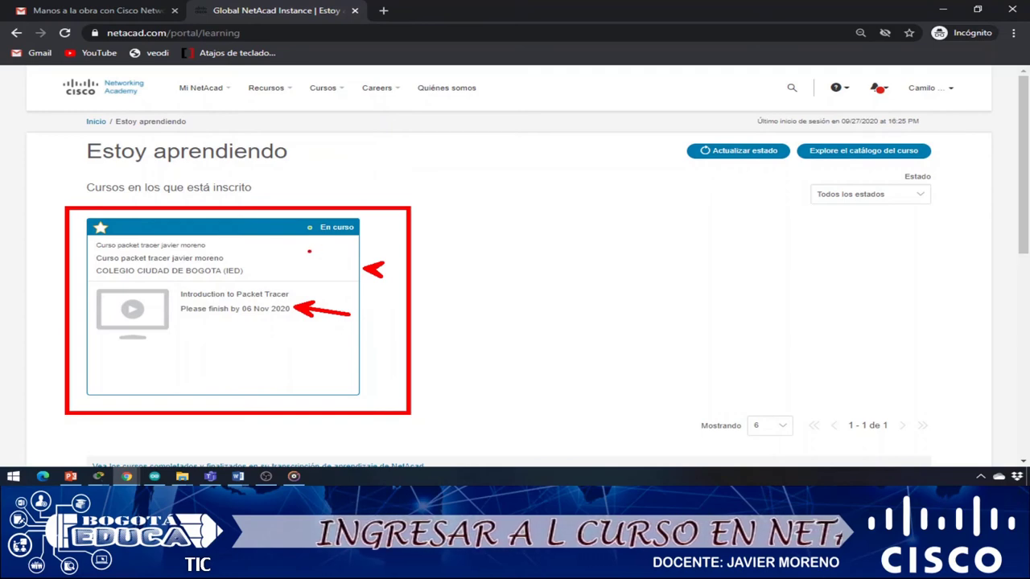
key(Escape)
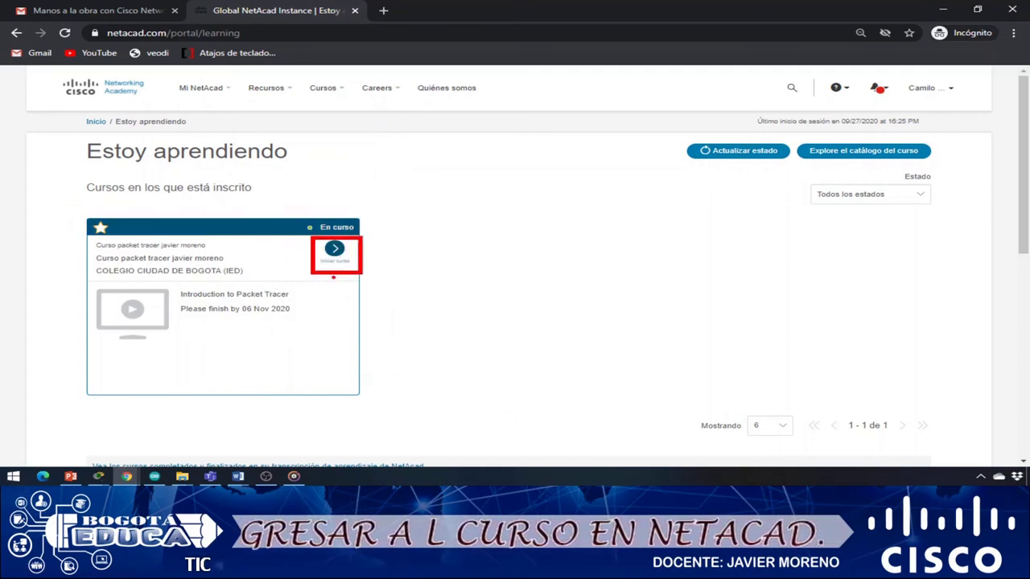
key(e)
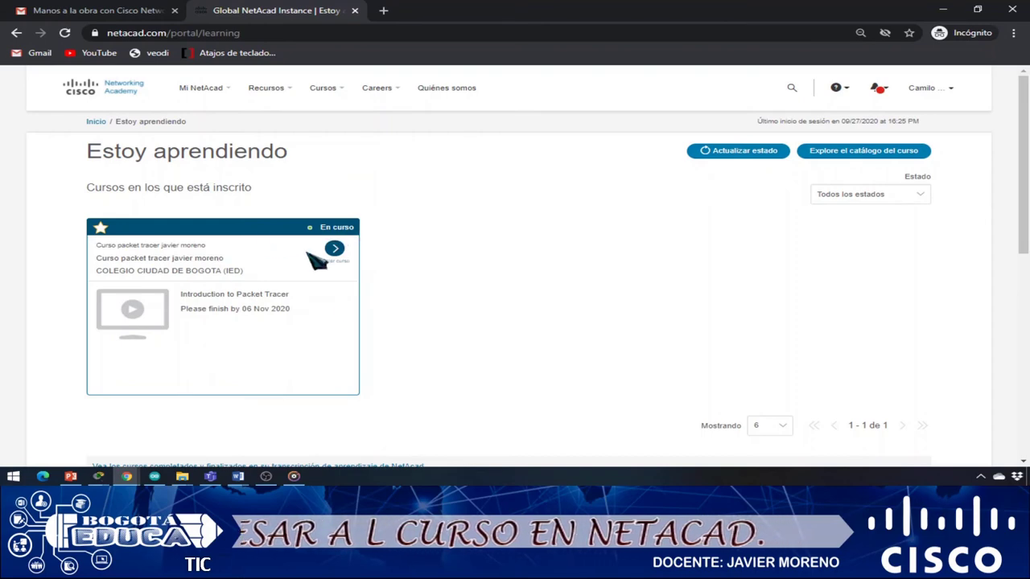
click(333, 249)
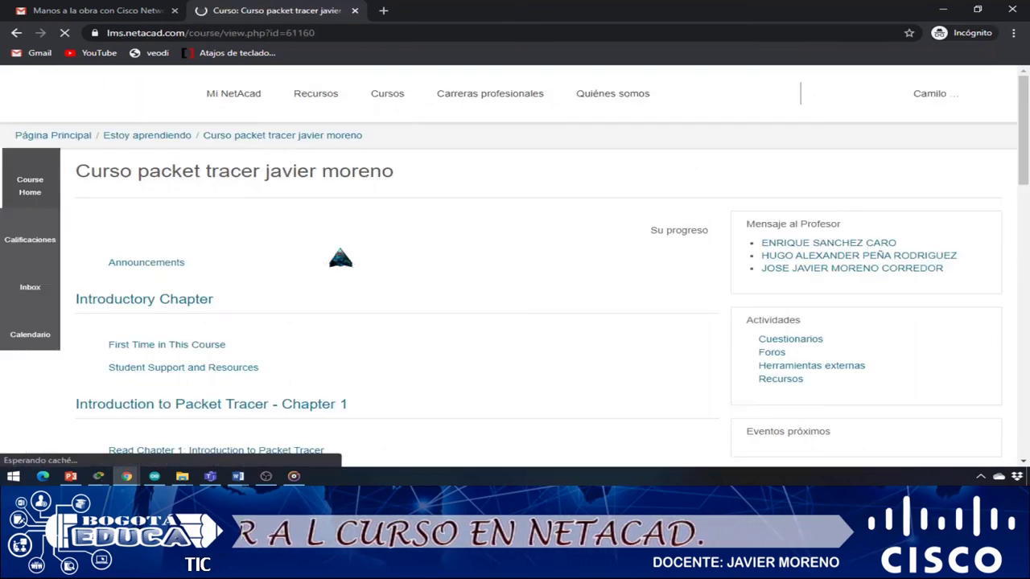
Step: Open the Read Chapter 1 page, launch the Chapter 1 content, and dismiss the translation offer
scroll(1024, 152, down, 3)
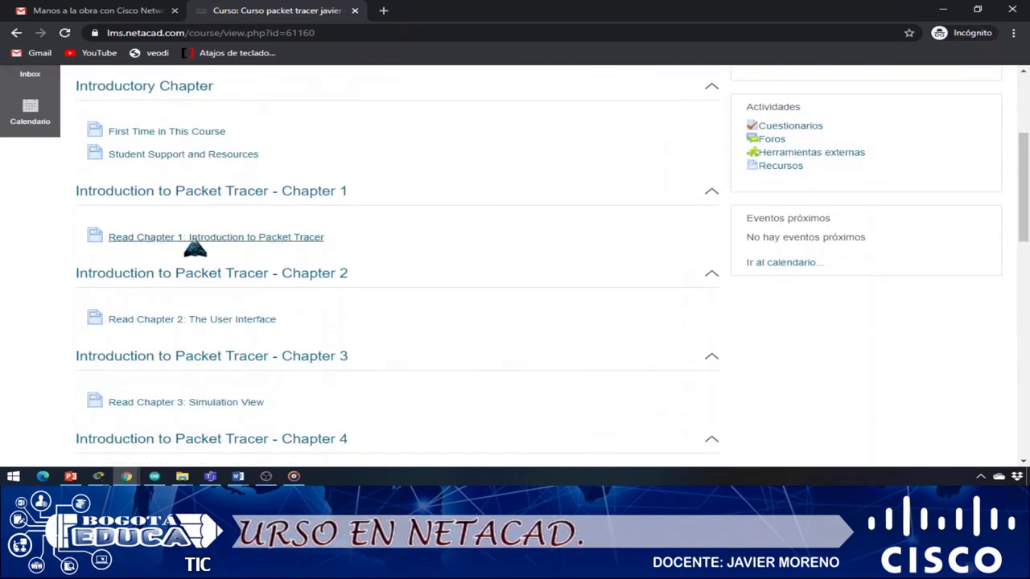
click(200, 239)
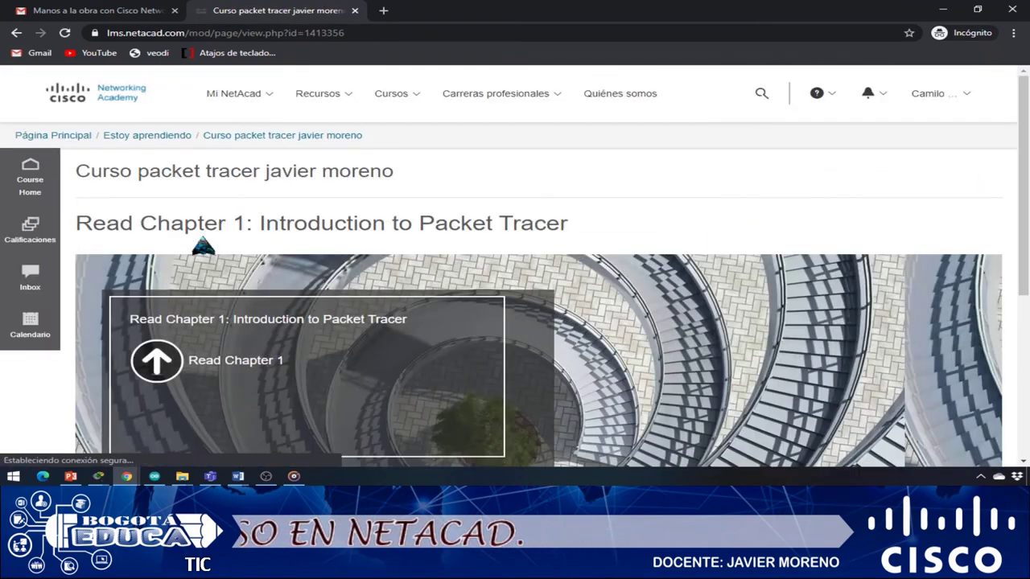
click(16, 32)
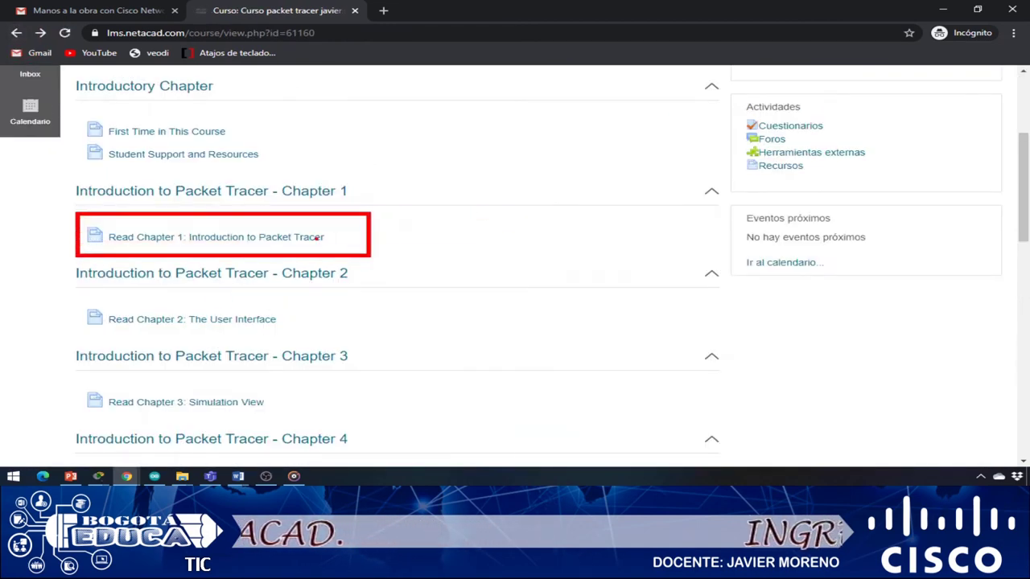
click(212, 238)
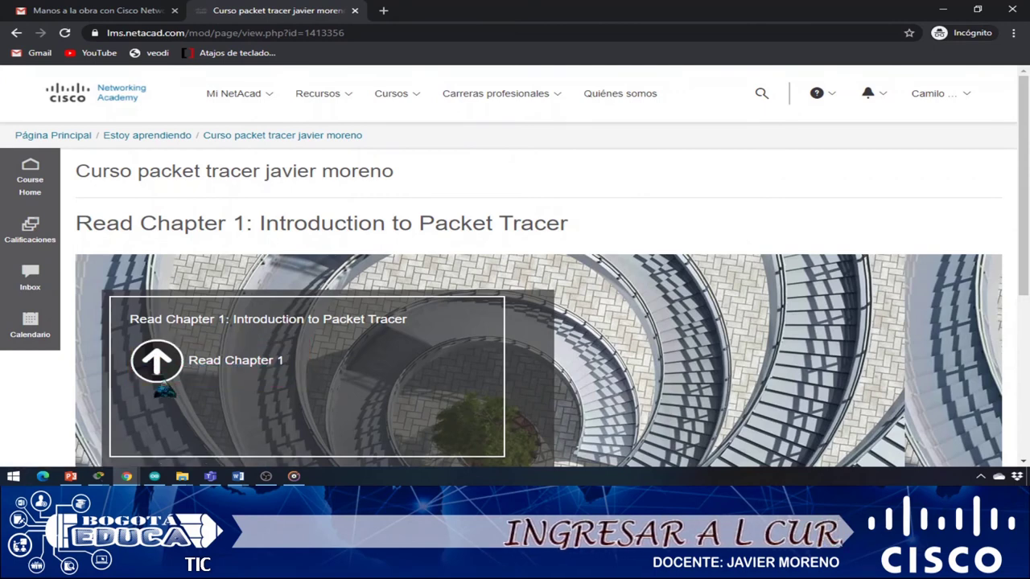
click(170, 382)
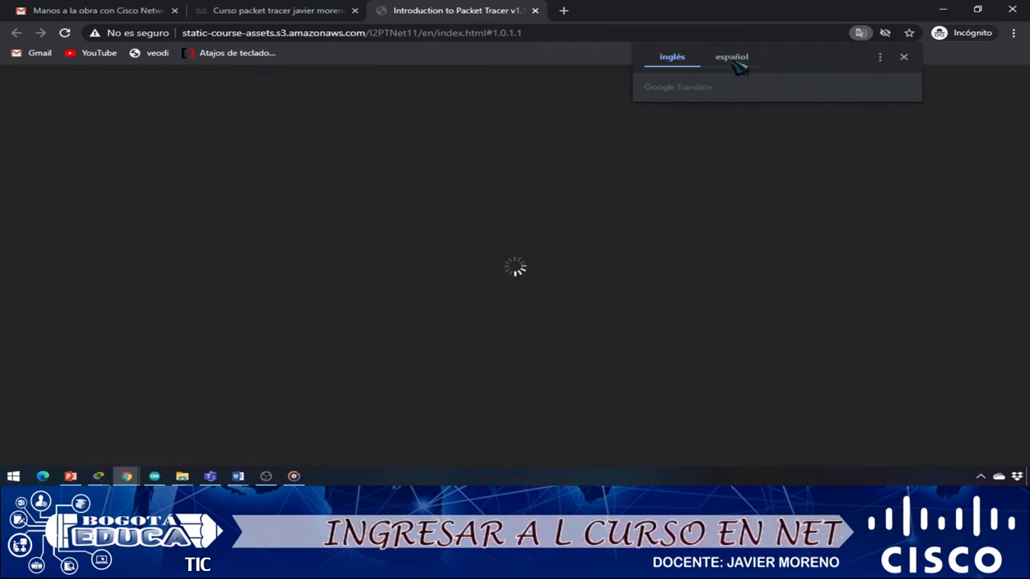
click(903, 57)
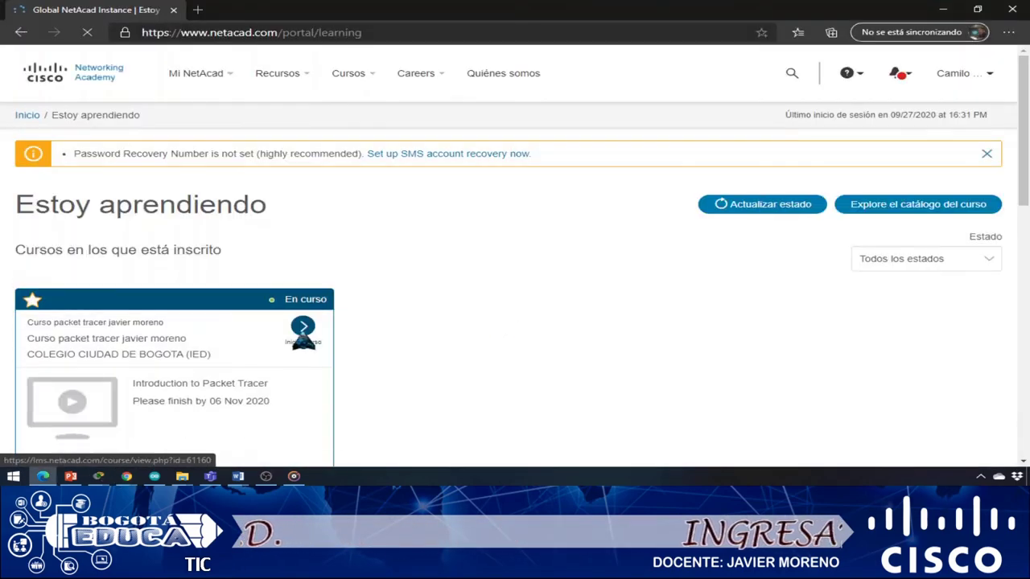
Step: From the enrolled Packet Tracer course, launch Chapter 1 content in a new tab and dismiss translation
click(303, 330)
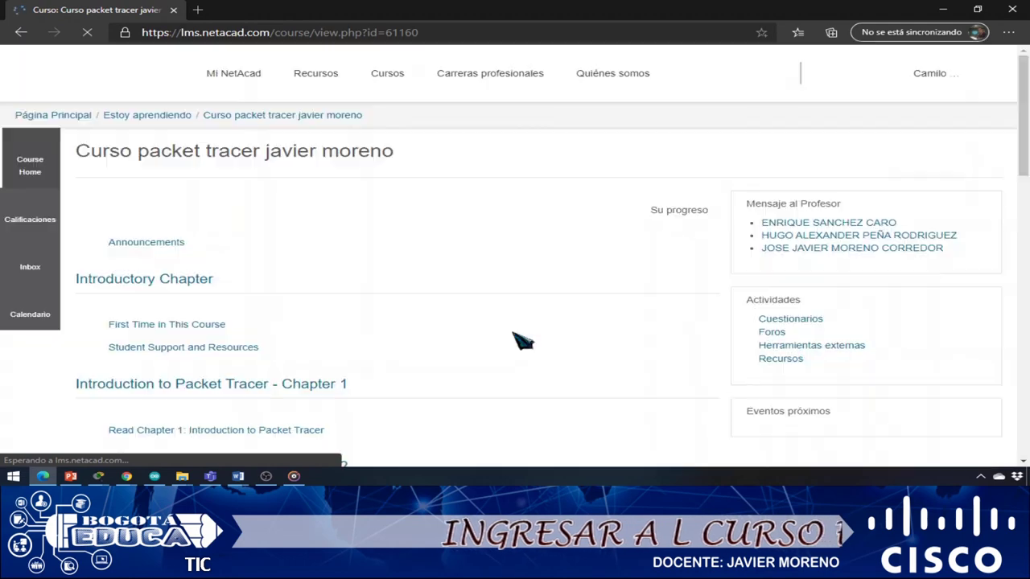
scroll(521, 341, down, 3)
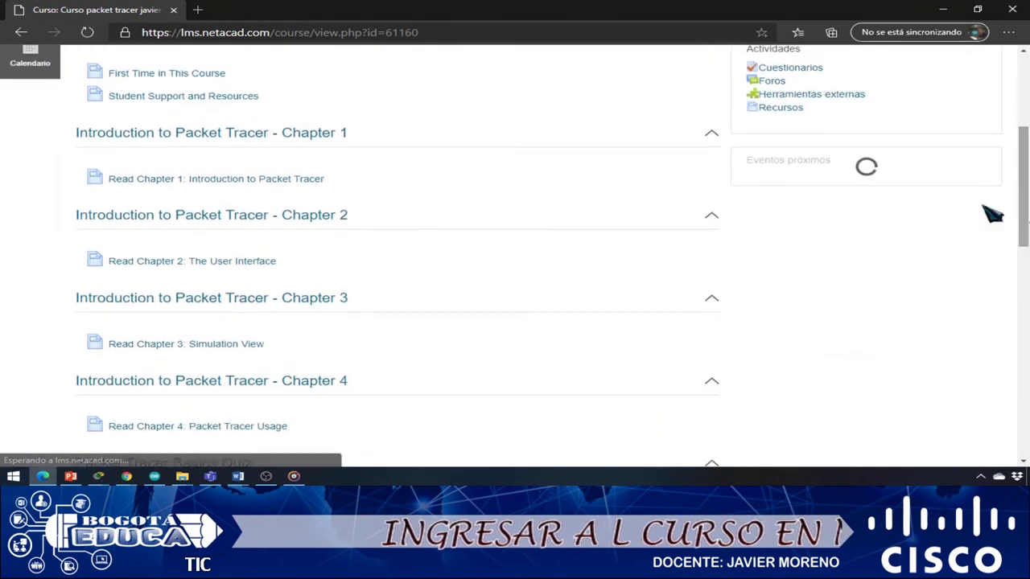
click(197, 181)
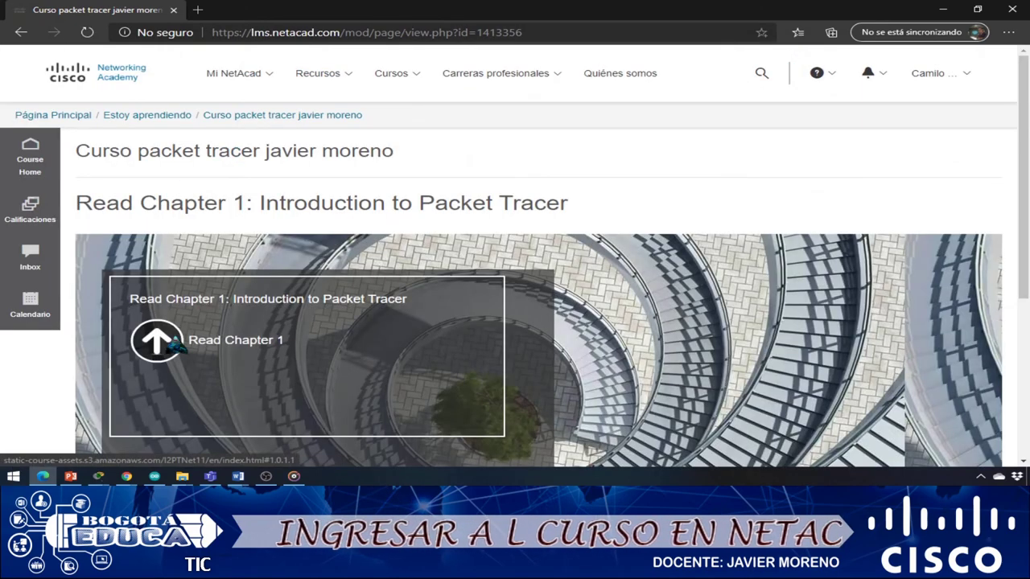
click(186, 344)
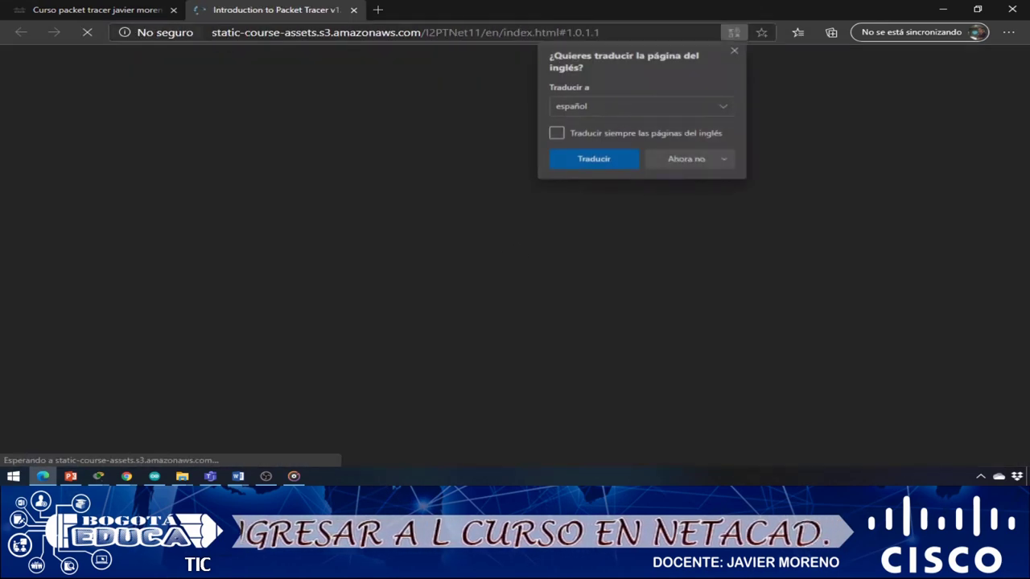
click(735, 49)
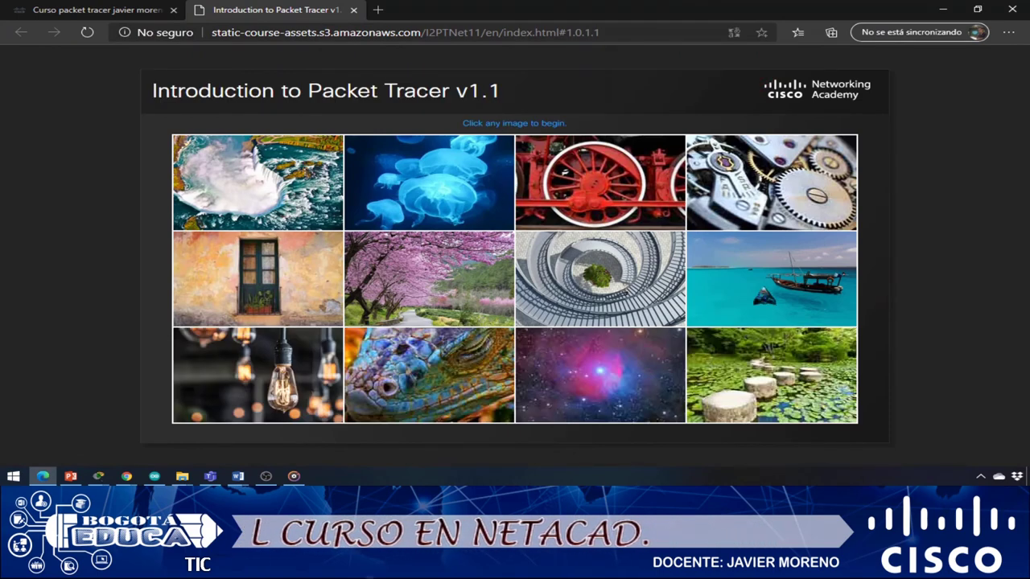
Step: Start the course from the staircase image and advance past the Chapter 1 introduction page
click(599, 278)
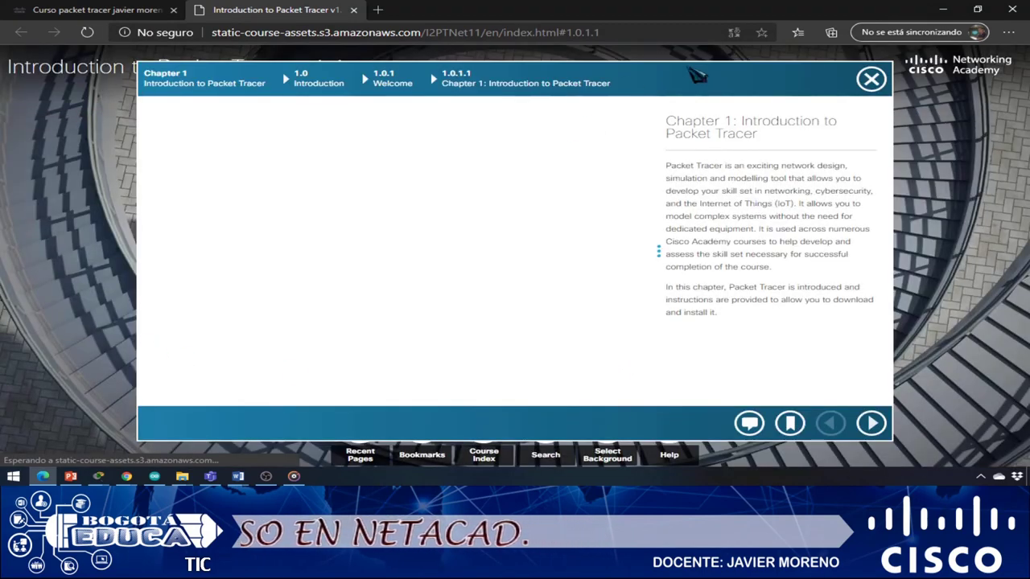
drag(685, 134, 798, 288)
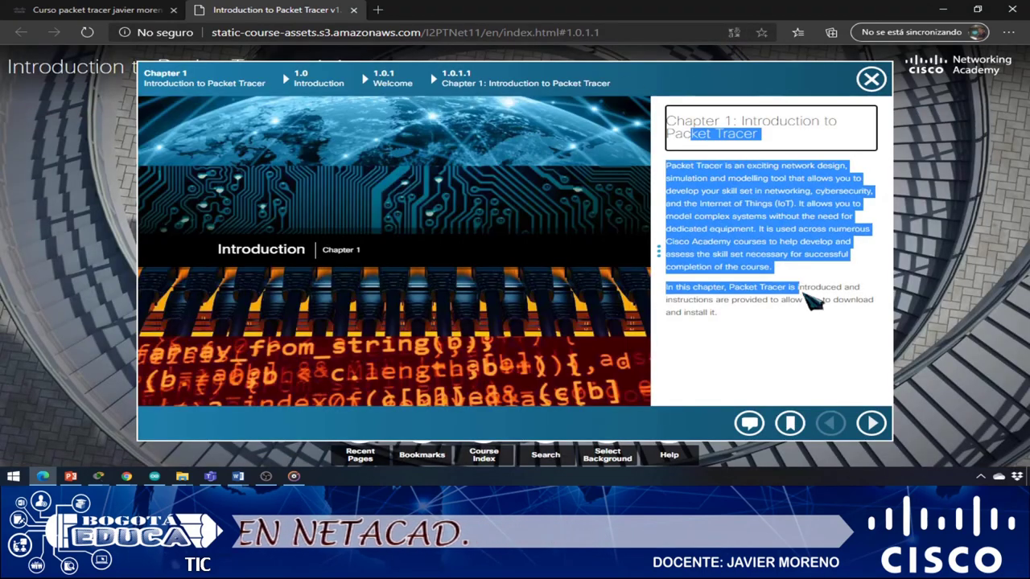
click(871, 423)
Step: Close the page viewer, show Chapters 1–8 in the index, and bring up the translation offer
click(872, 84)
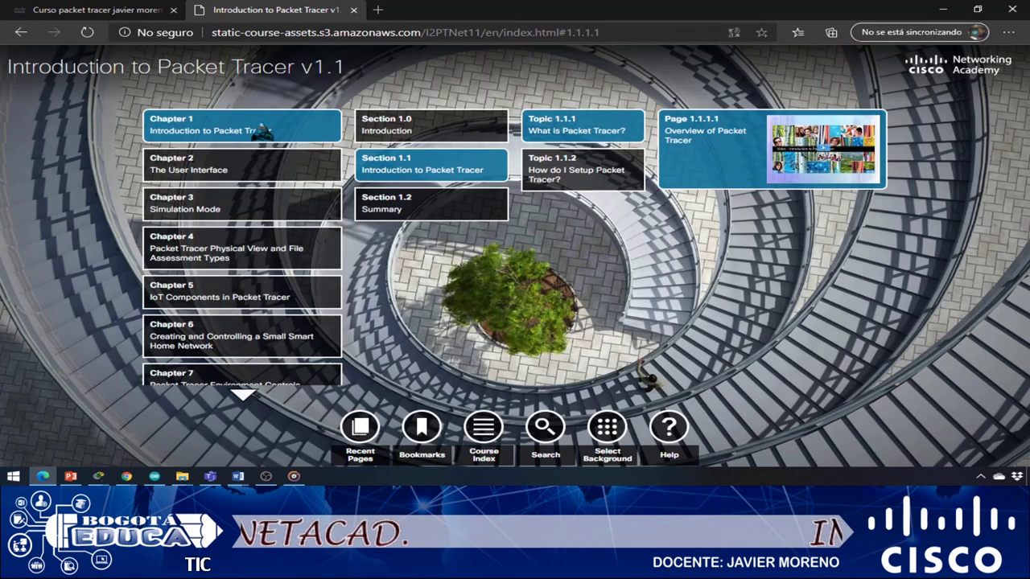
click(241, 392)
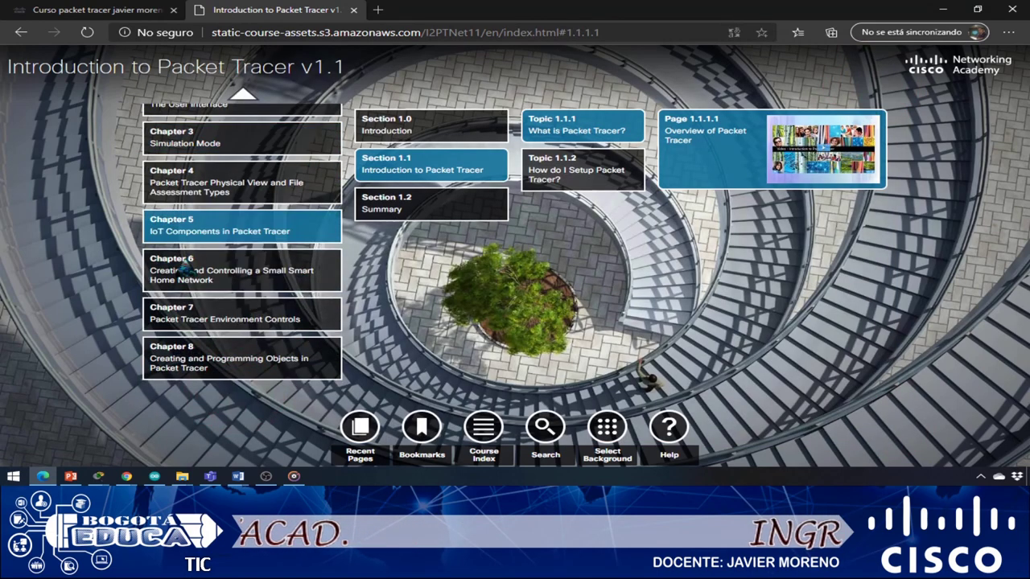
click(733, 33)
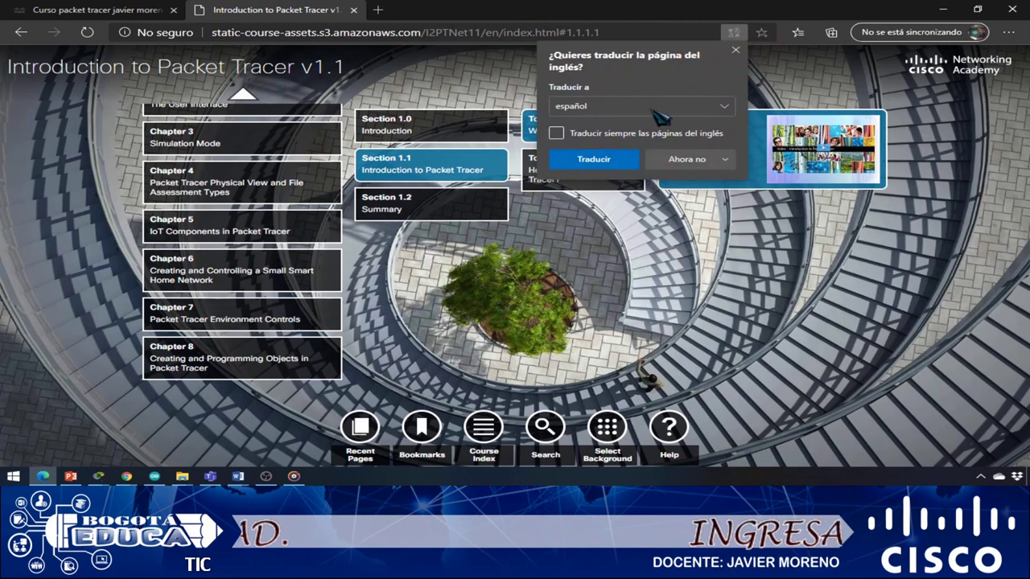
Step: Translate the index into Spanish and open Capítulo 5, Sección 5.1, Tema 5.1.1, Página 5.1.1.1
click(622, 163)
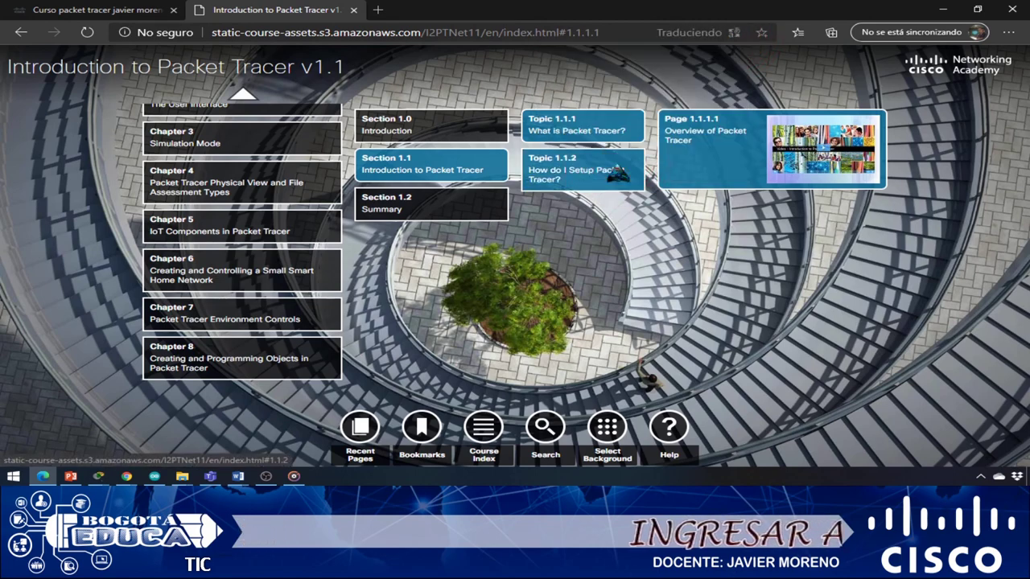
click(205, 229)
click(428, 169)
click(607, 133)
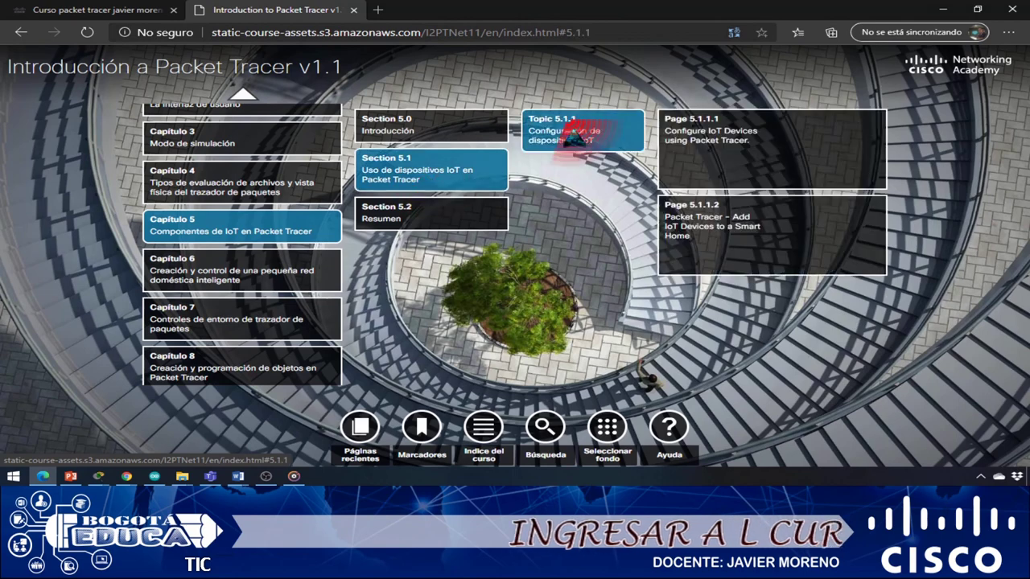
click(727, 157)
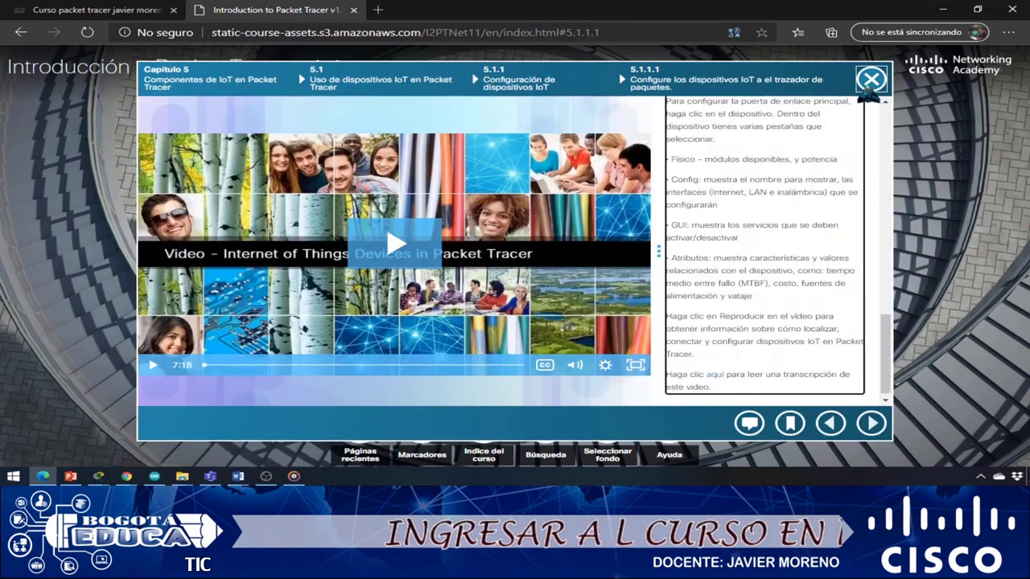
Step: Close the page viewer and minimize the course and Gmail windows to the desktop
click(870, 80)
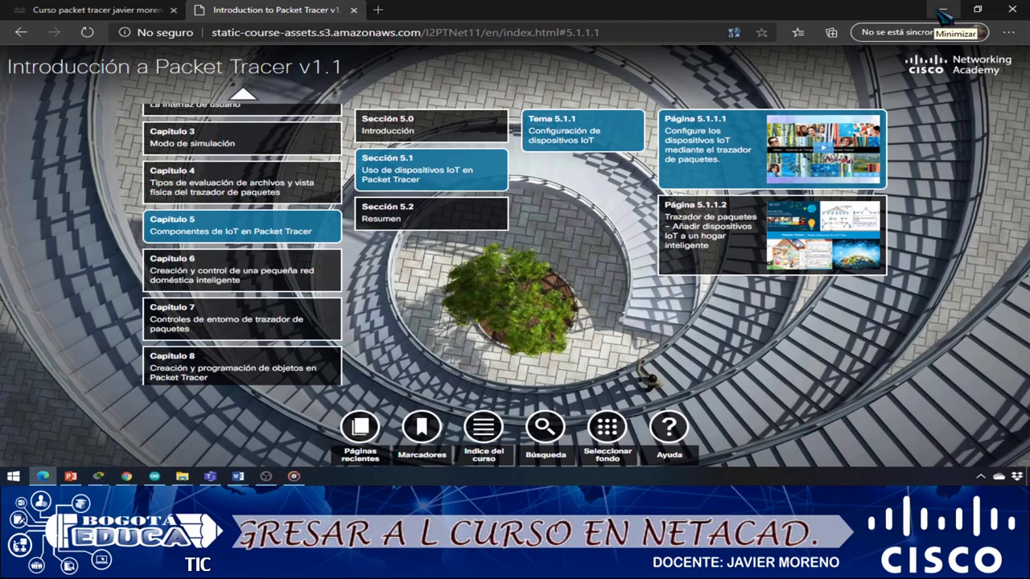
click(941, 10)
click(942, 10)
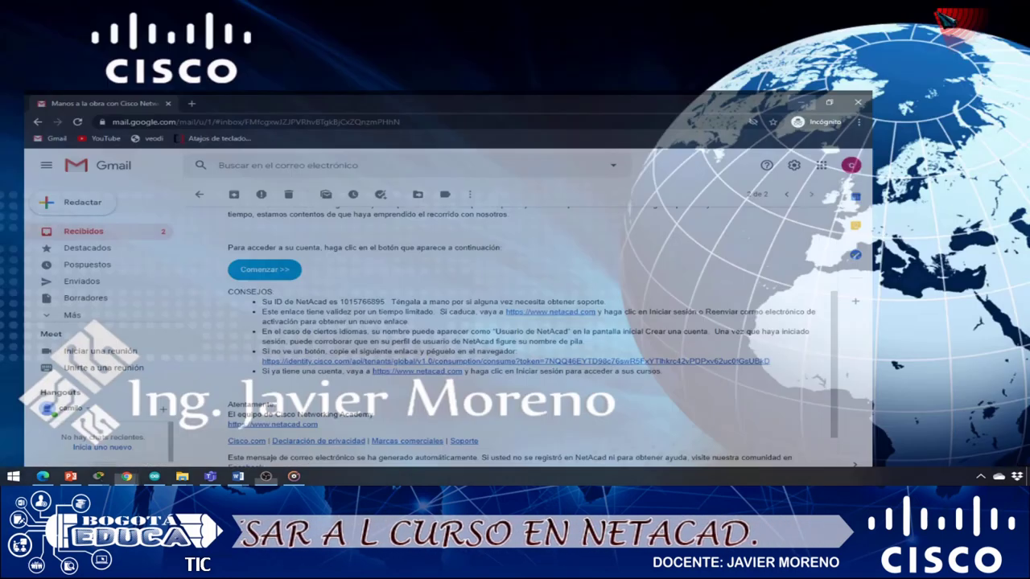